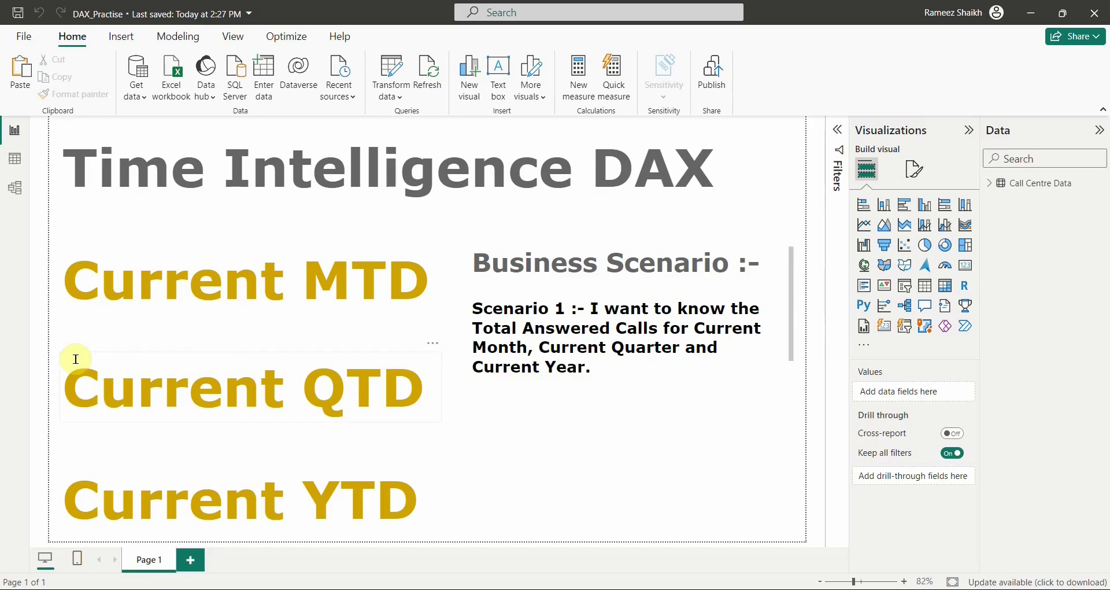
Examine the Call Centre Data table's columns, including Dates, Department, TotalOffered, Answered and Abandoned, and return to the report page.
{"action": "left_click", "coordinate": [1015, 183]}
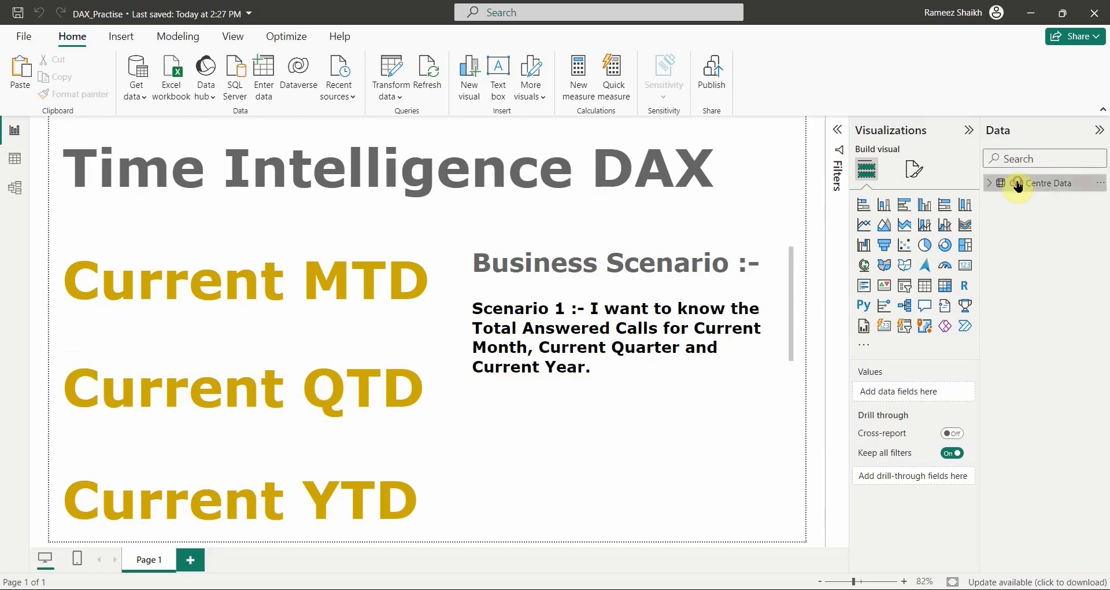
{"action": "left_click", "coordinate": [15, 158]}
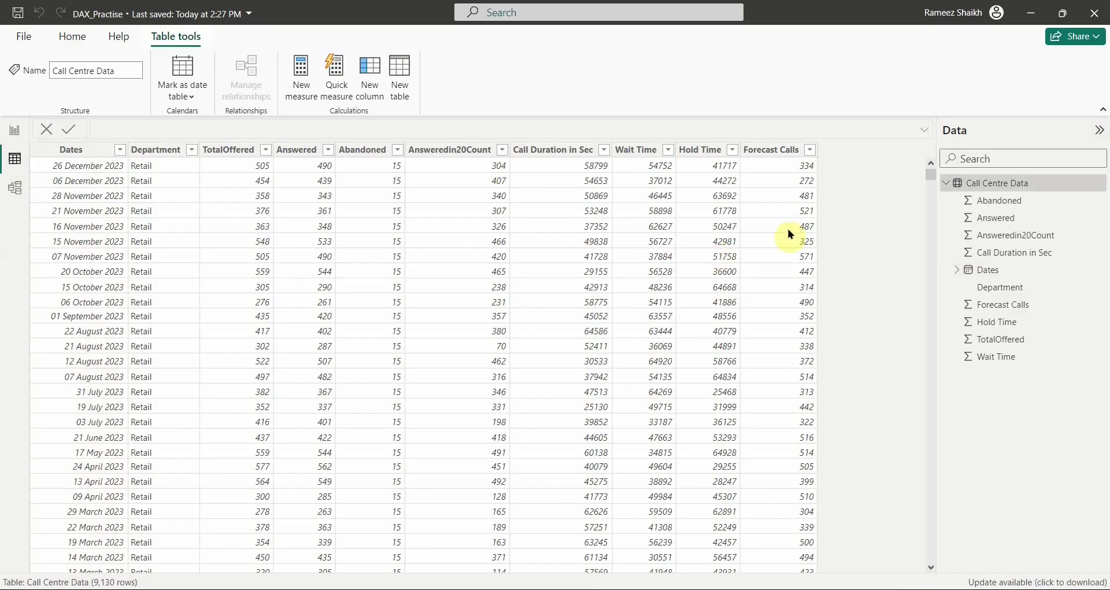
{"action": "left_click", "coordinate": [58, 150]}
{"action": "left_click", "coordinate": [142, 154]}
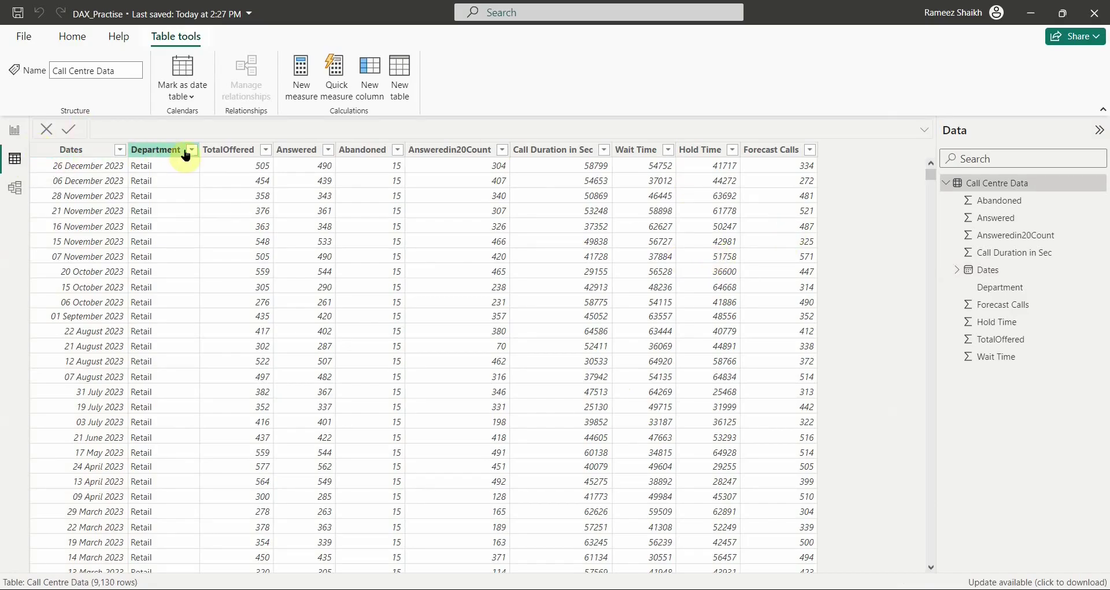
{"action": "left_click", "coordinate": [229, 152]}
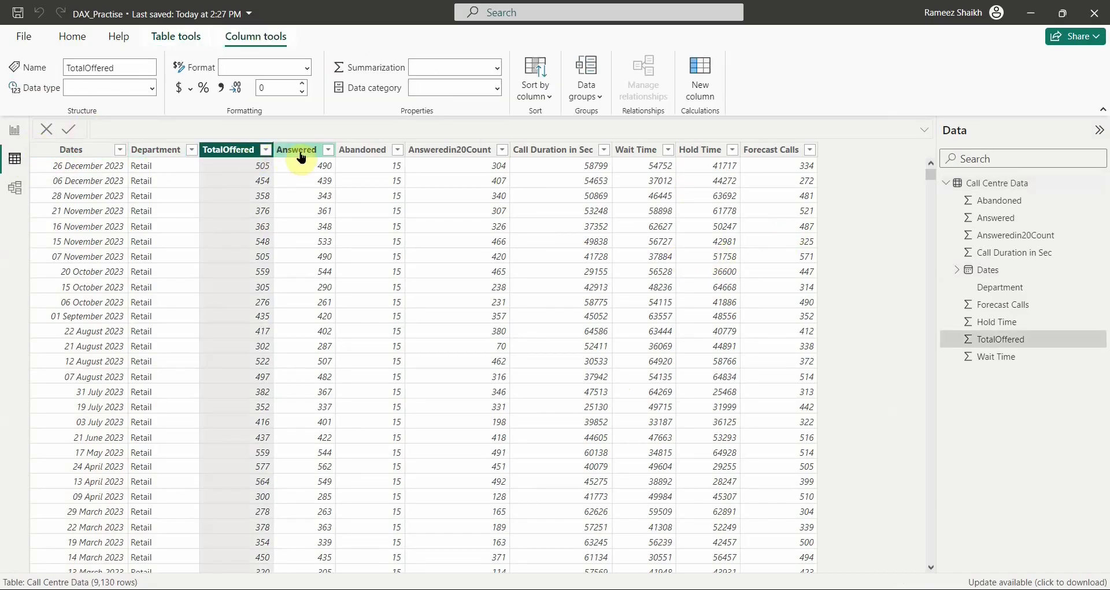
{"action": "left_click", "coordinate": [301, 151]}
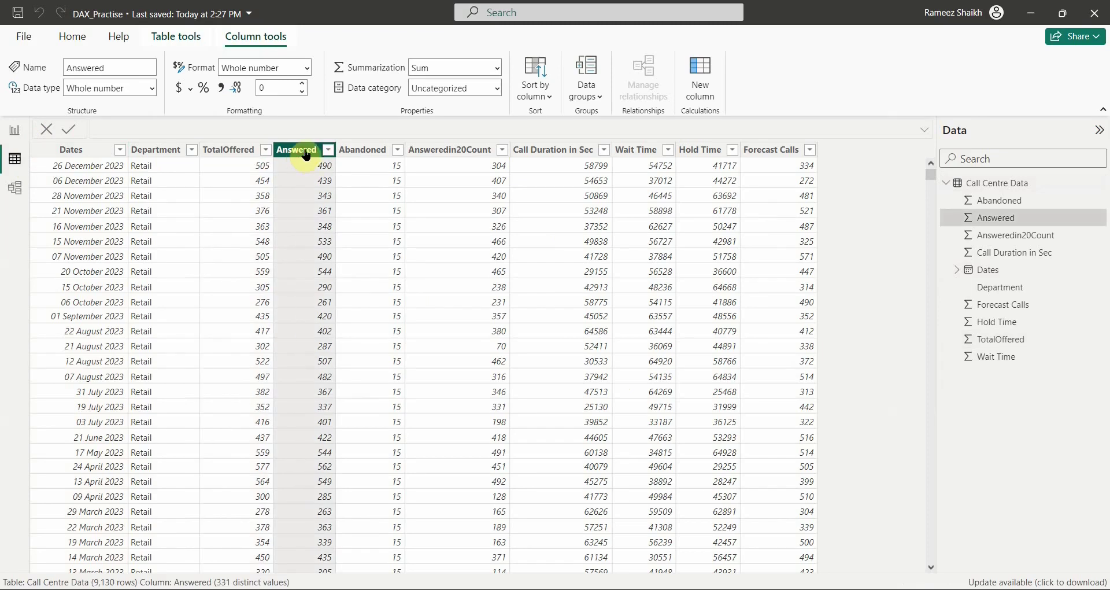
{"action": "left_click", "coordinate": [361, 152]}
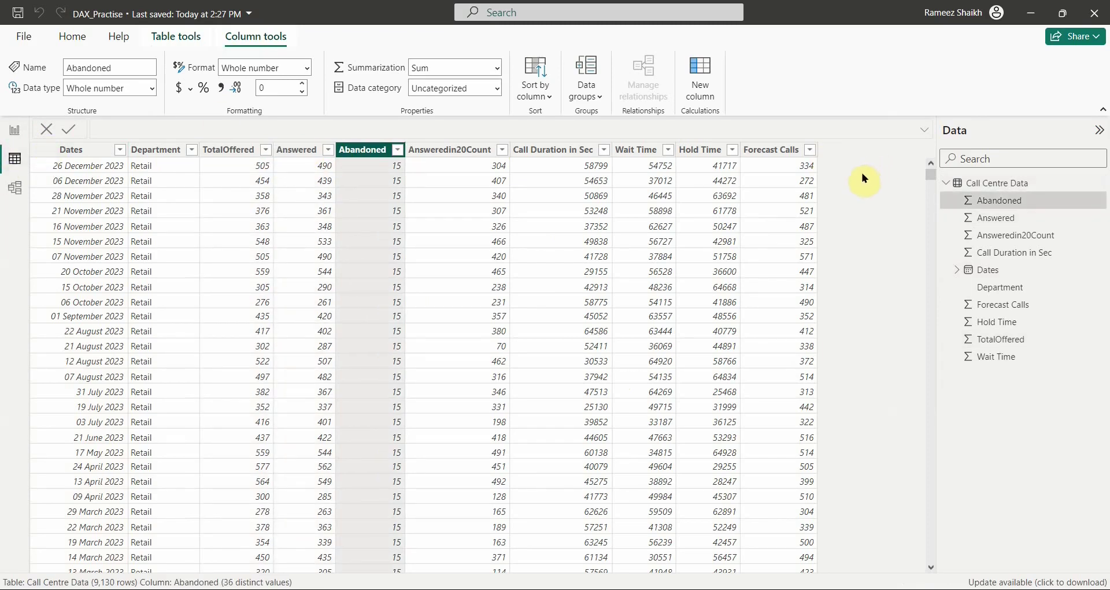
{"action": "left_click", "coordinate": [12, 130]}
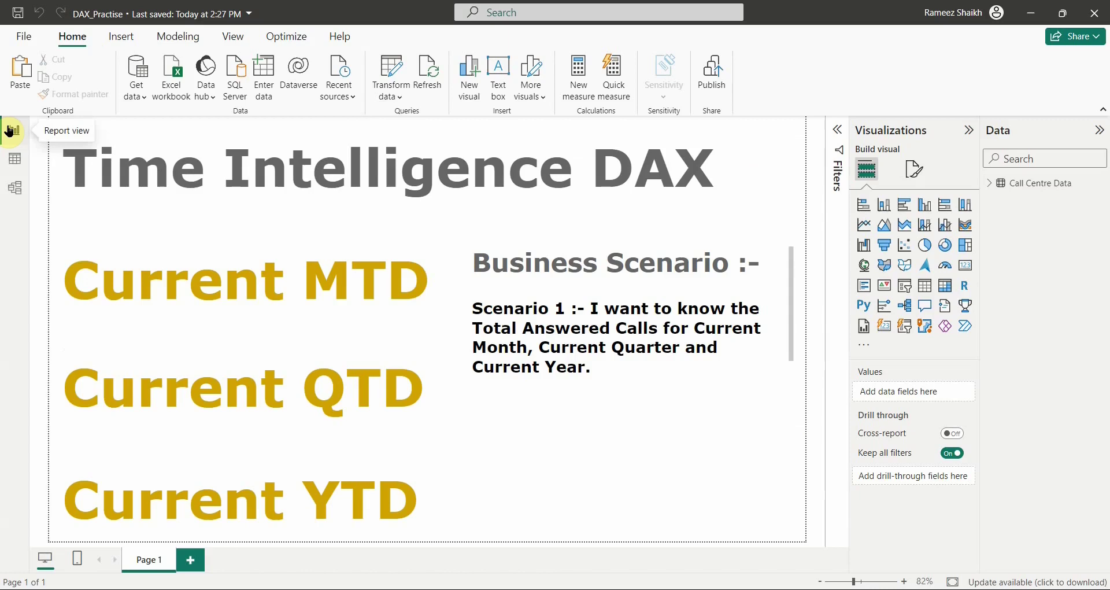
Create a measure in Call Centre Data: TotalAnsCalls = SUM('Call Centre Data'[Answered]).
{"action": "left_click", "coordinate": [989, 190]}
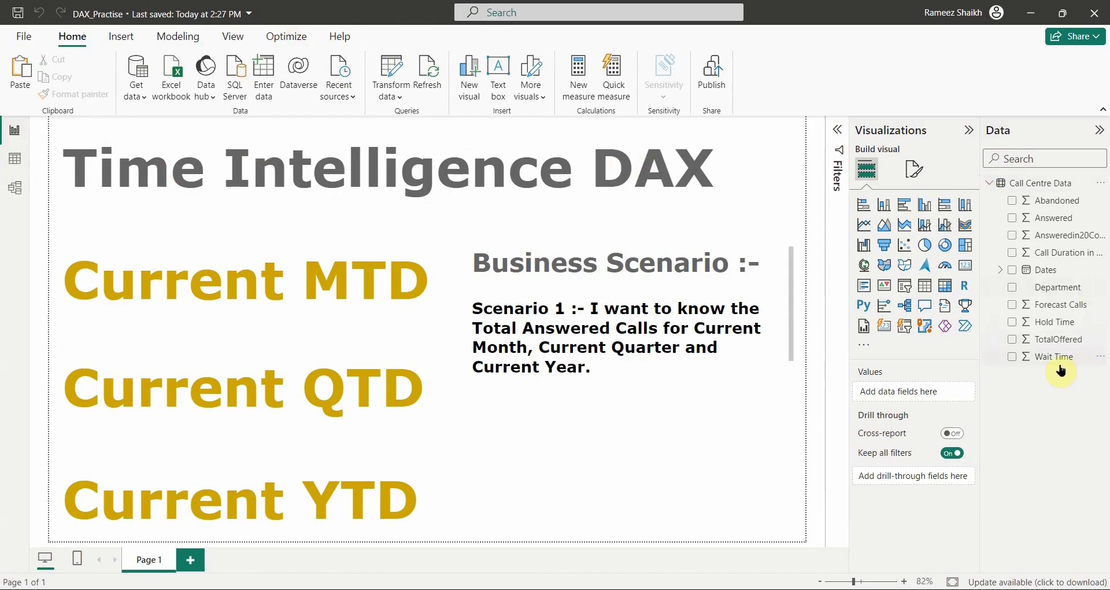
{"action": "left_click", "coordinate": [1046, 185]}
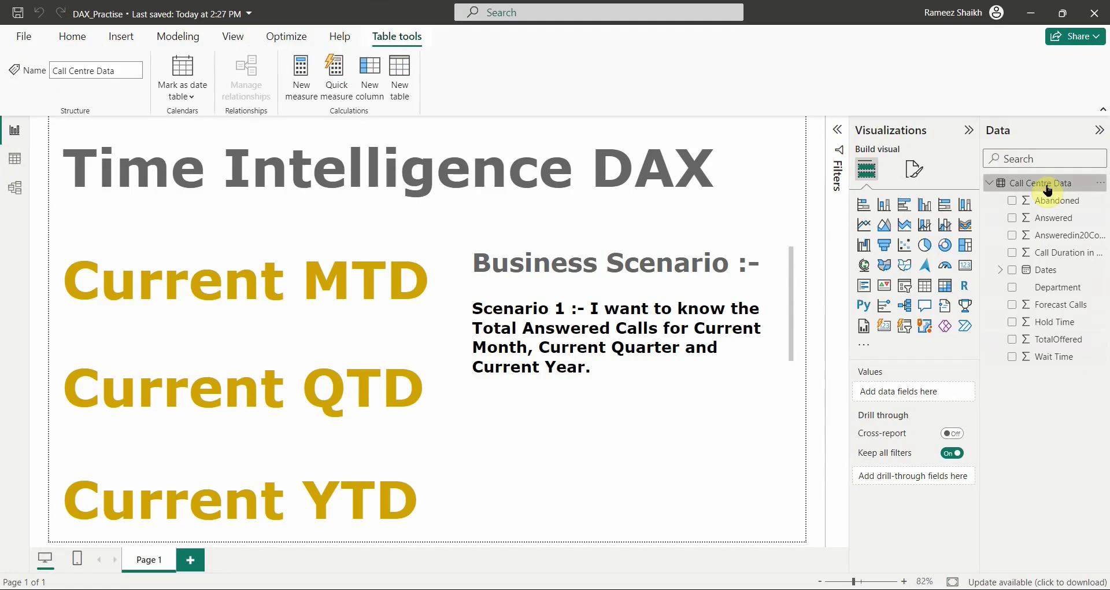
{"action": "left_click", "coordinate": [300, 87]}
{"action": "key", "text": "ctrl+a"}
{"action": "scroll", "coordinate": [201, 124], "scroll_direction": "up", "scroll_amount": 2}
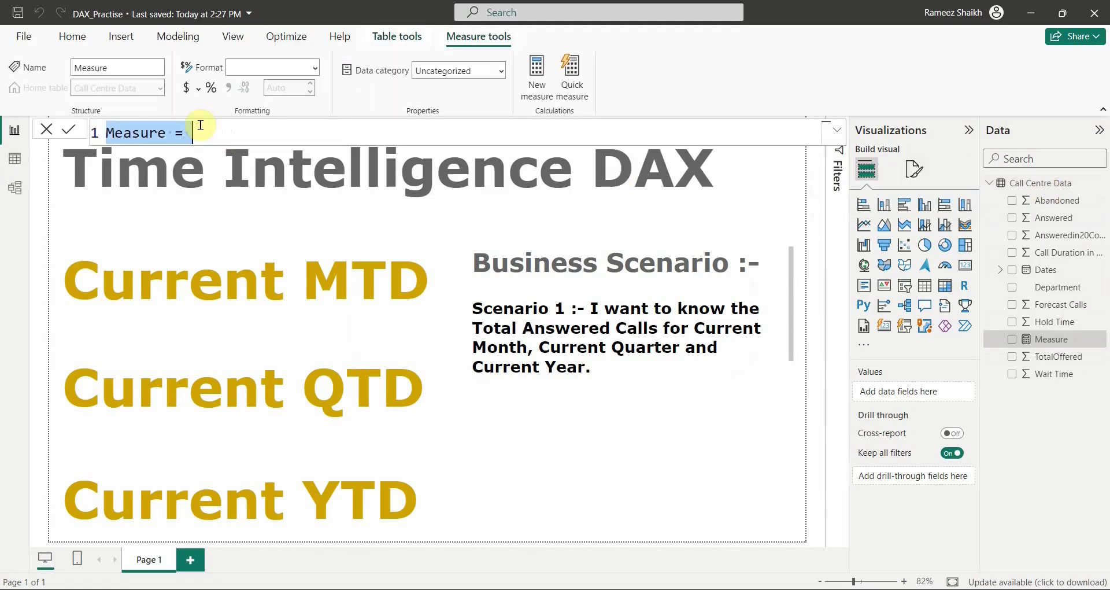
{"action": "type", "text": "Total"}
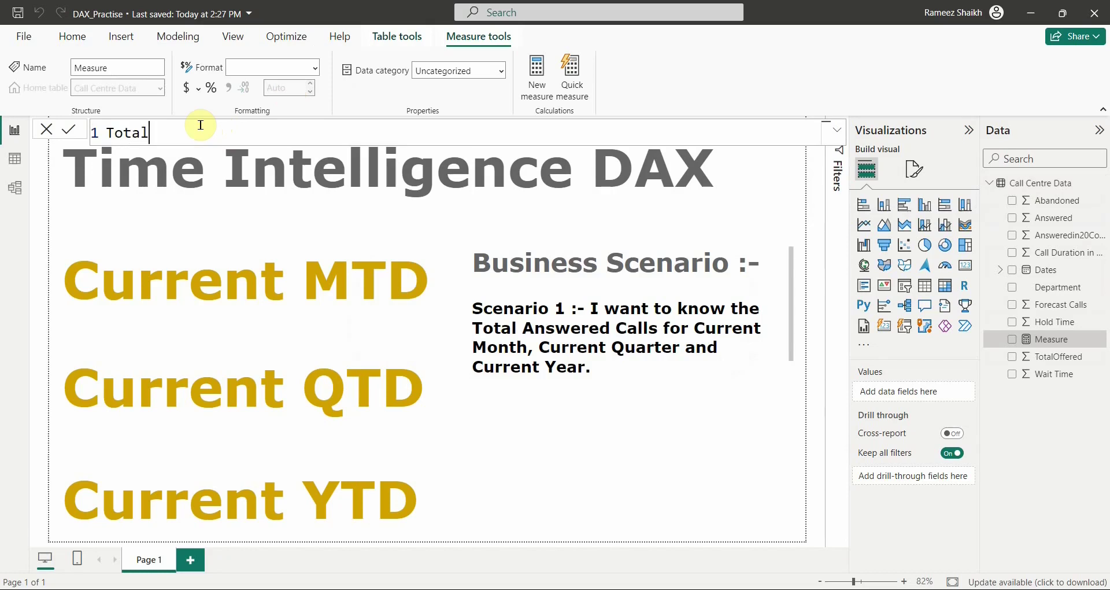
{"action": "type", "text": "AnsCalls = SUM('C"}
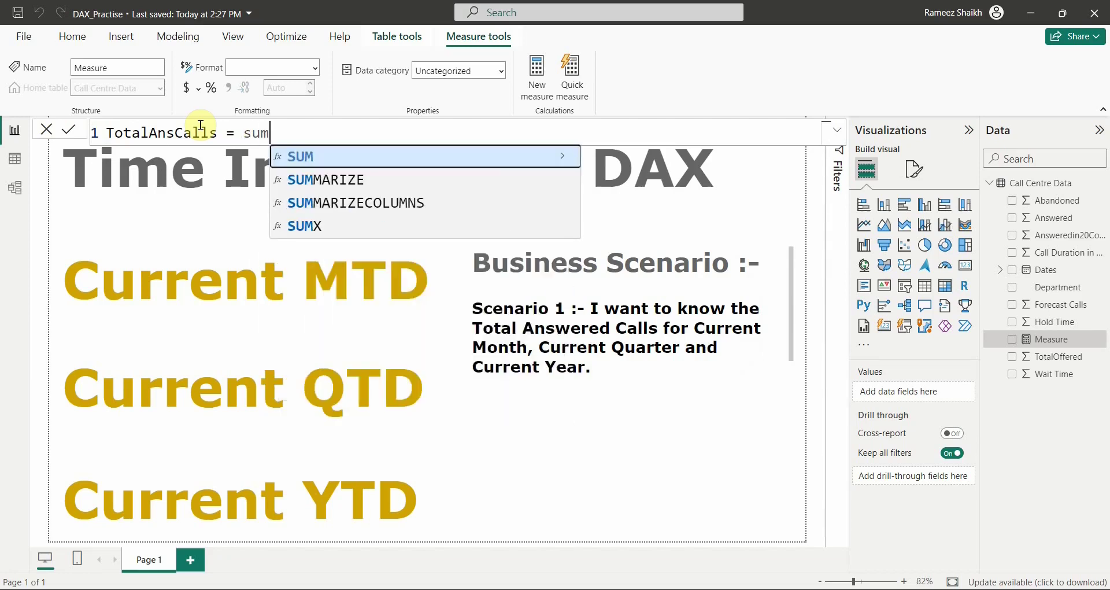
{"action": "type", "text": "all Centre Data'[Ans"}
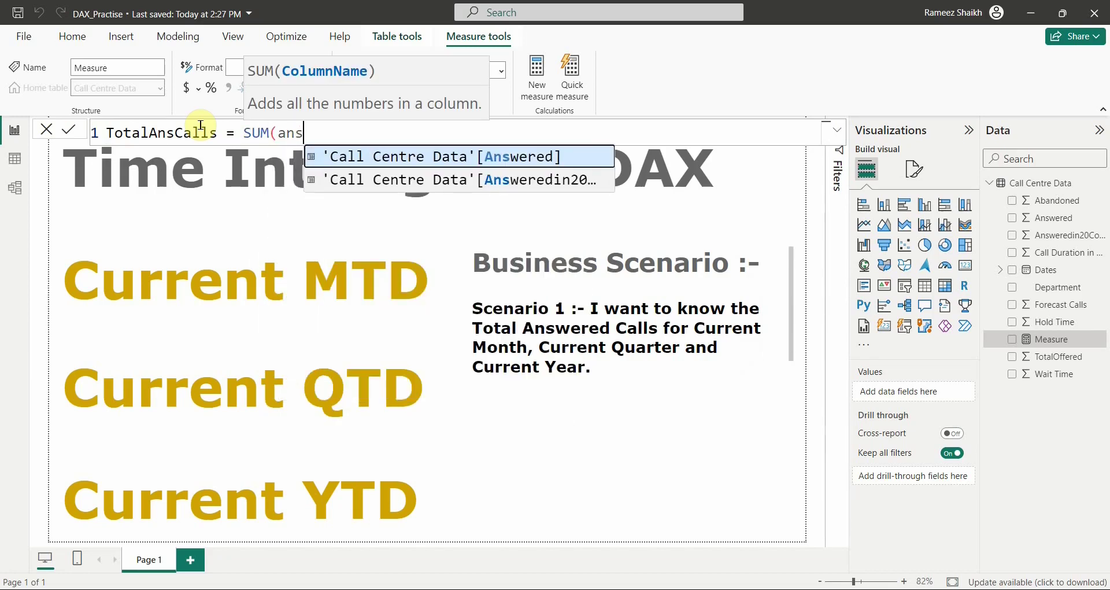
{"action": "key", "text": "Tab"}
{"action": "type", "text": ")"}
{"action": "key", "text": "Return"}
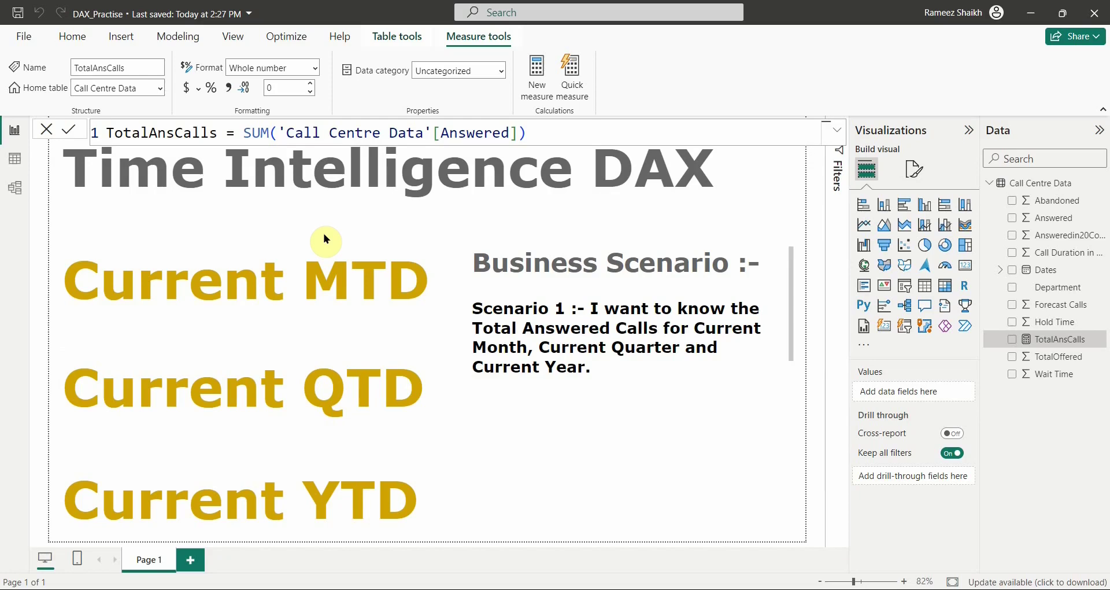
Add a card visual showing TotalAnsCalls and shrink it to a small box below the scenario text.
{"action": "left_click", "coordinate": [542, 412]}
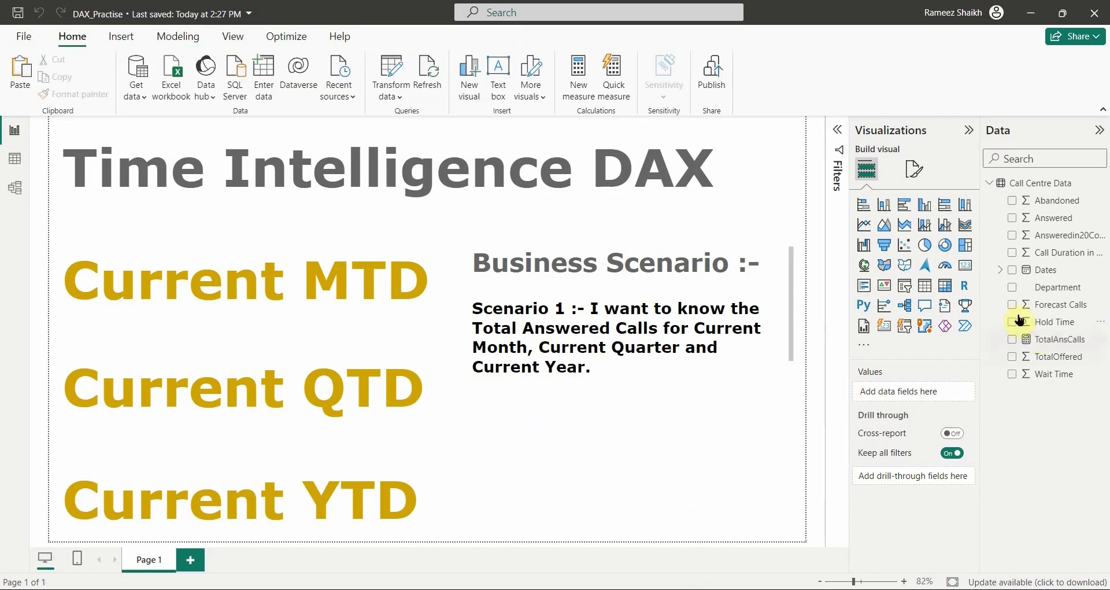
{"action": "left_click", "coordinate": [960, 269]}
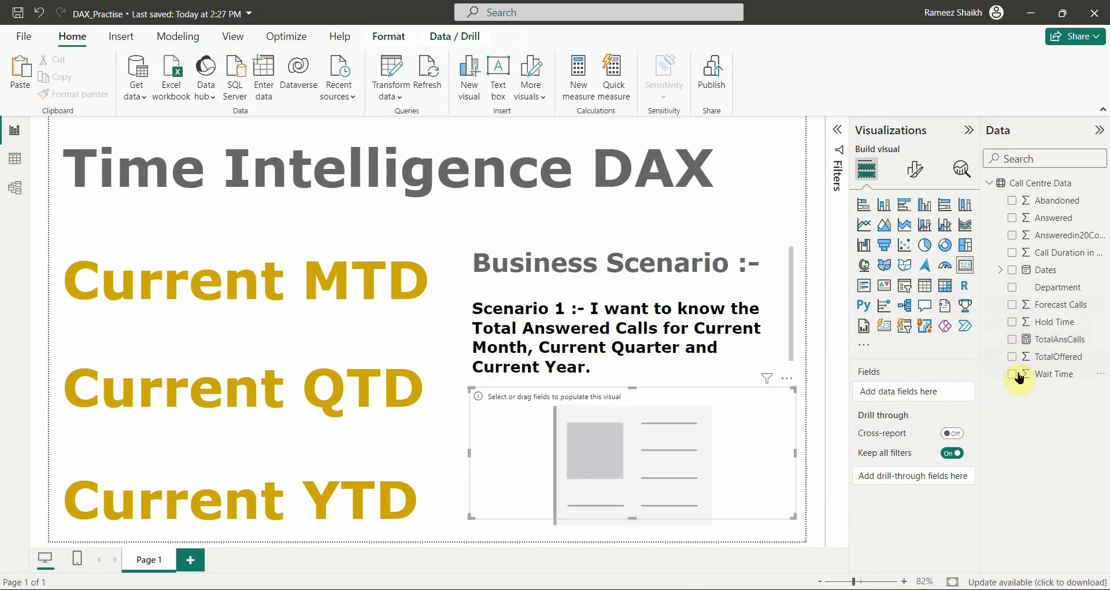
{"action": "left_click", "coordinate": [1012, 339]}
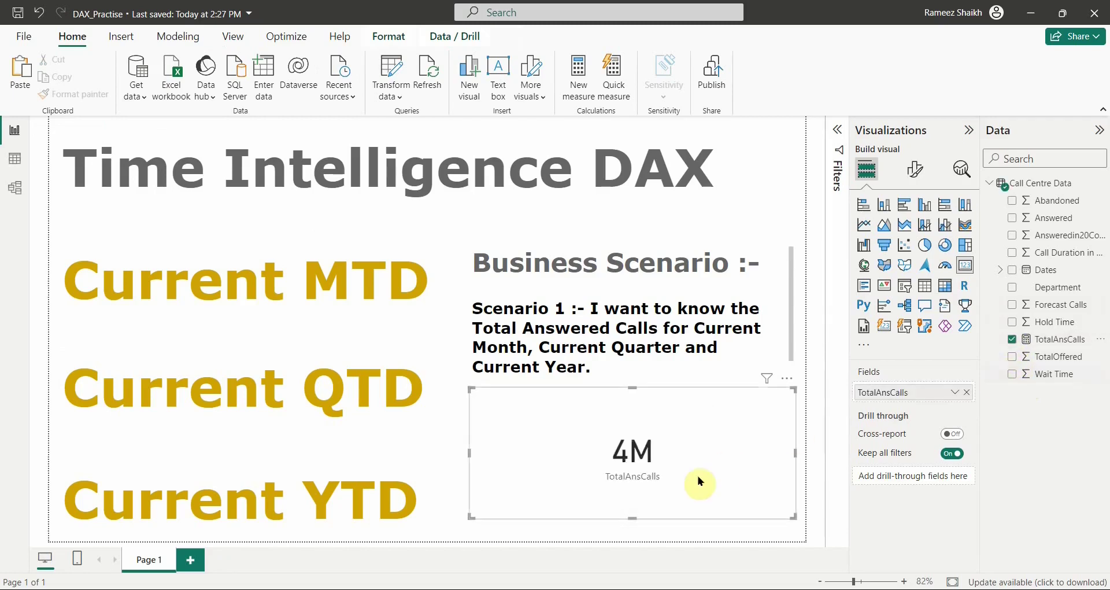
{"action": "left_click_drag", "start_coordinate": [793, 514], "coordinate": [595, 440]}
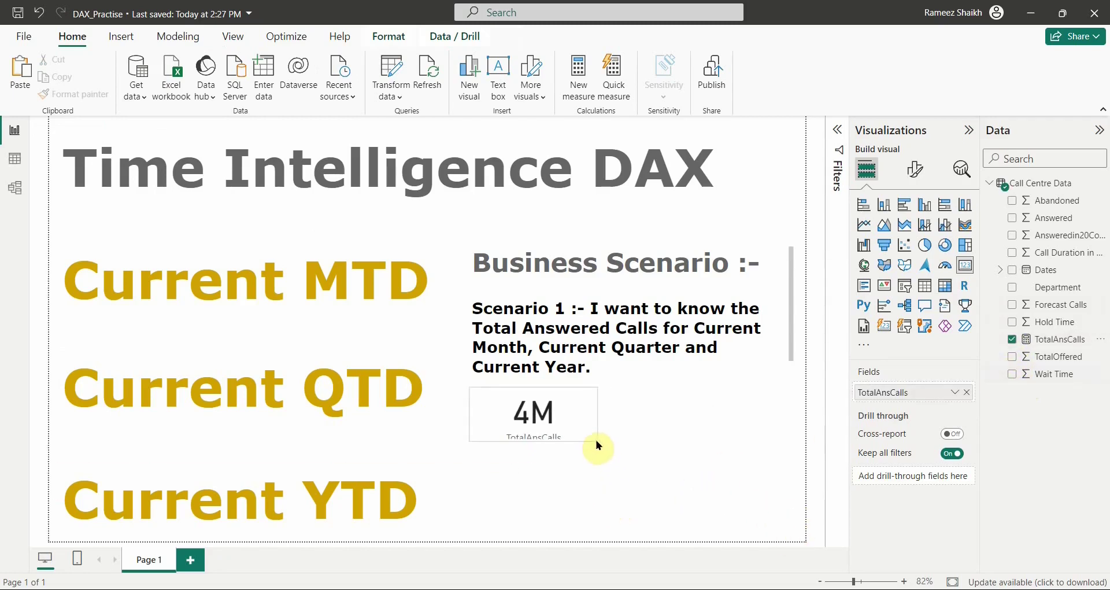
Set the TotalAnsCalls card's callout display units to None and adjust the card's size so the value and label fit.
{"action": "left_click", "coordinate": [916, 170]}
{"action": "left_click", "coordinate": [896, 270]}
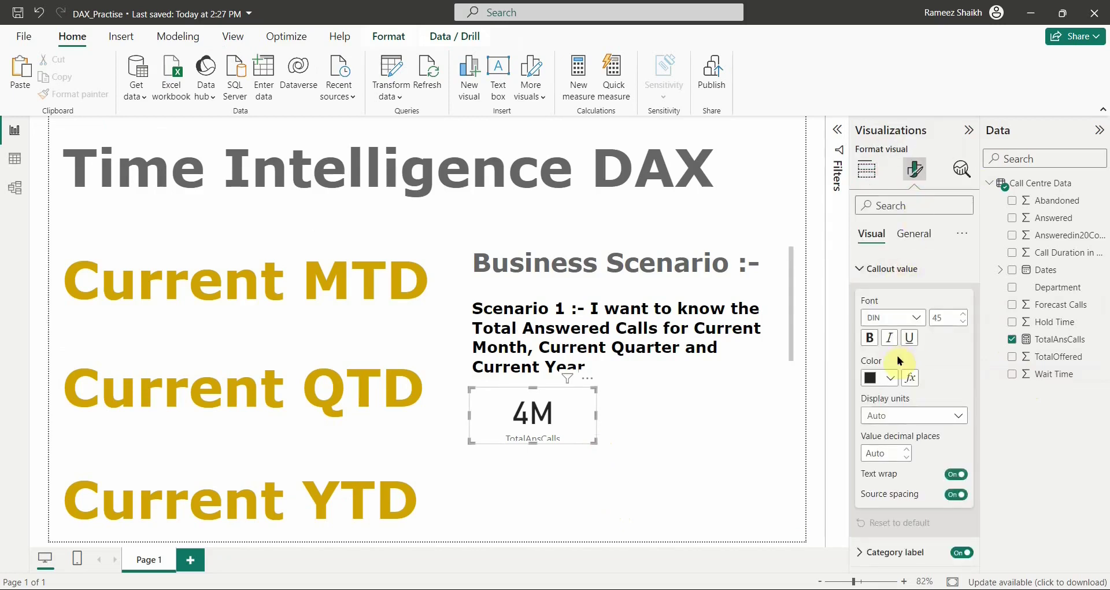
{"action": "left_click", "coordinate": [893, 422]}
{"action": "left_click", "coordinate": [876, 451]}
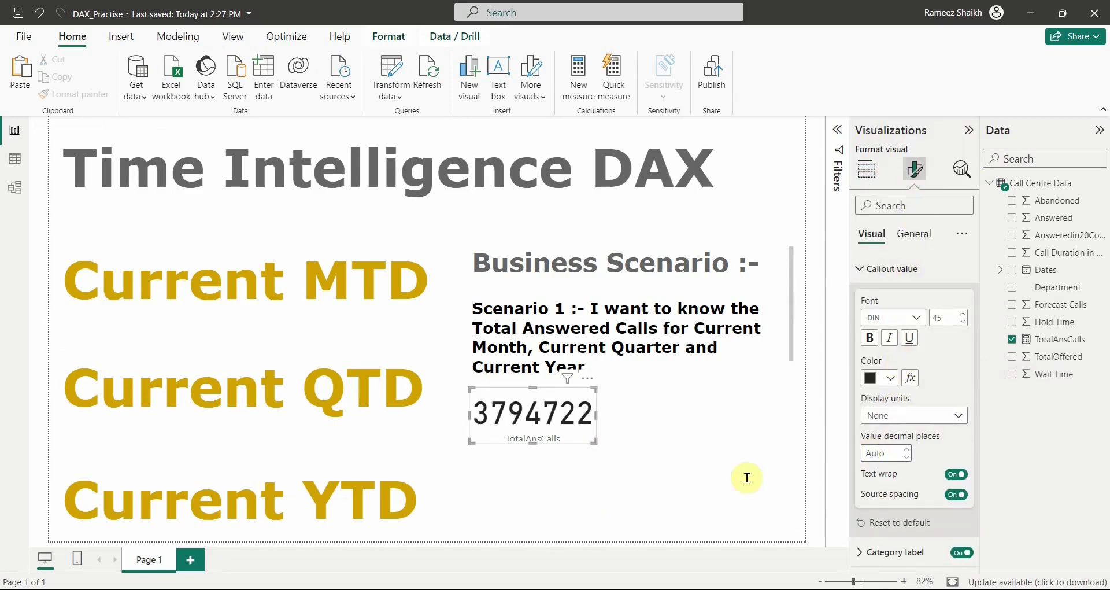
{"action": "left_click_drag", "start_coordinate": [592, 439], "coordinate": [559, 426]}
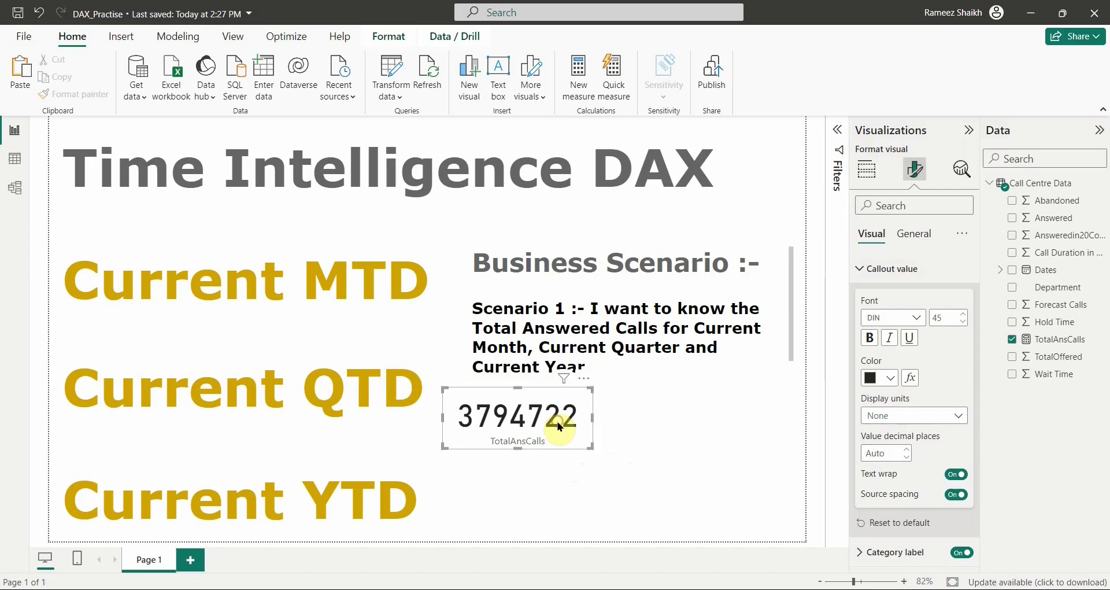
Start a new measure in Call Centre Data named CurrentMTD, using the TOTALMTD function.
{"action": "left_click", "coordinate": [1026, 185]}
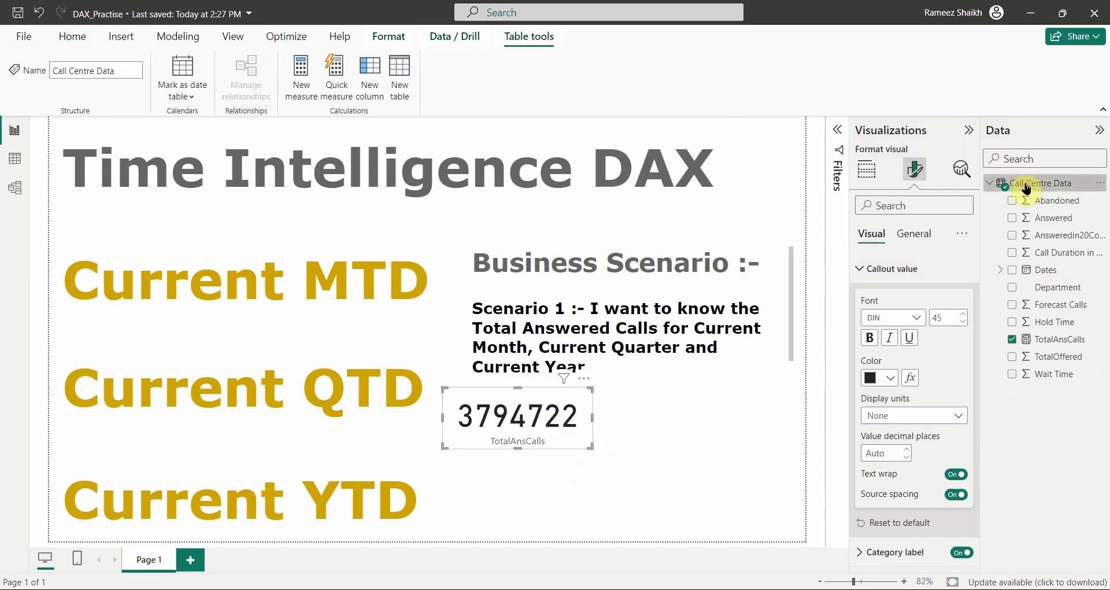
{"action": "left_click", "coordinate": [359, 295]}
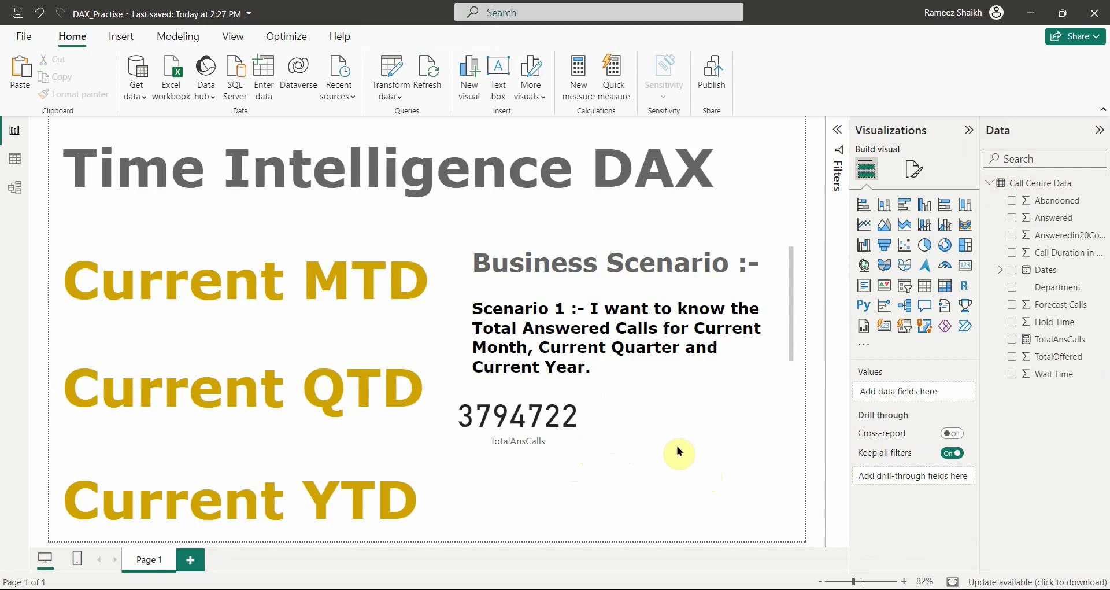
{"action": "left_click", "coordinate": [580, 92]}
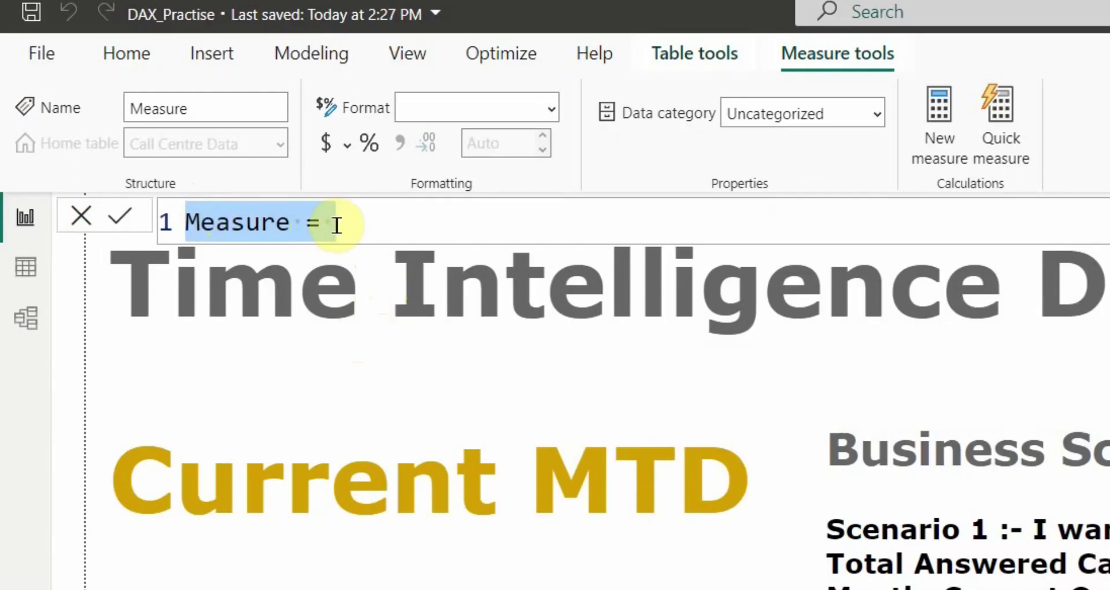
{"action": "type", "text": "Curre"}
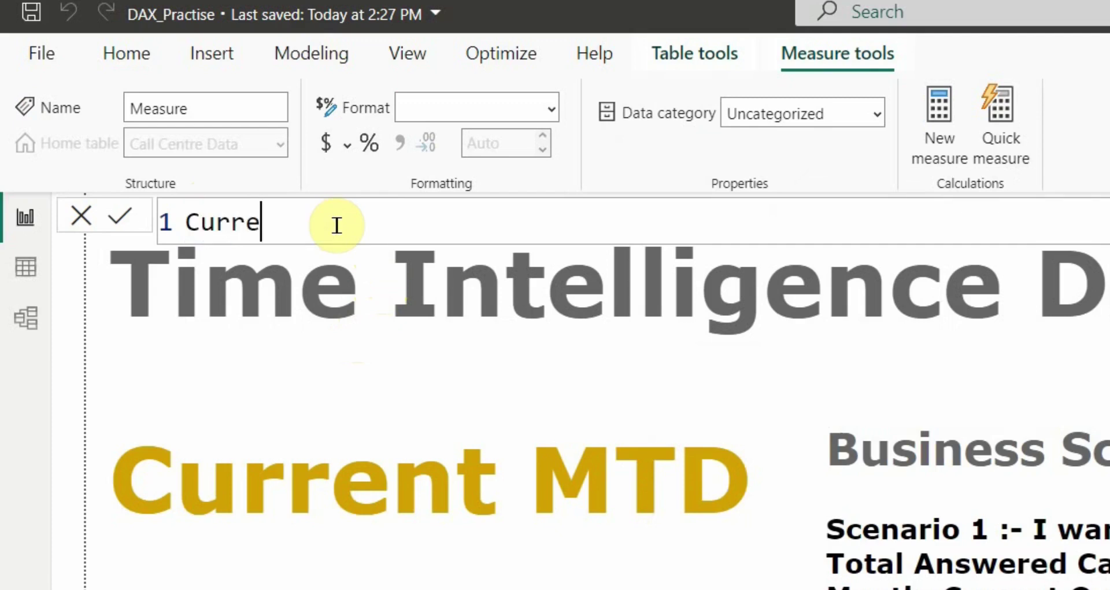
{"action": "type", "text": "ntMTD ="}
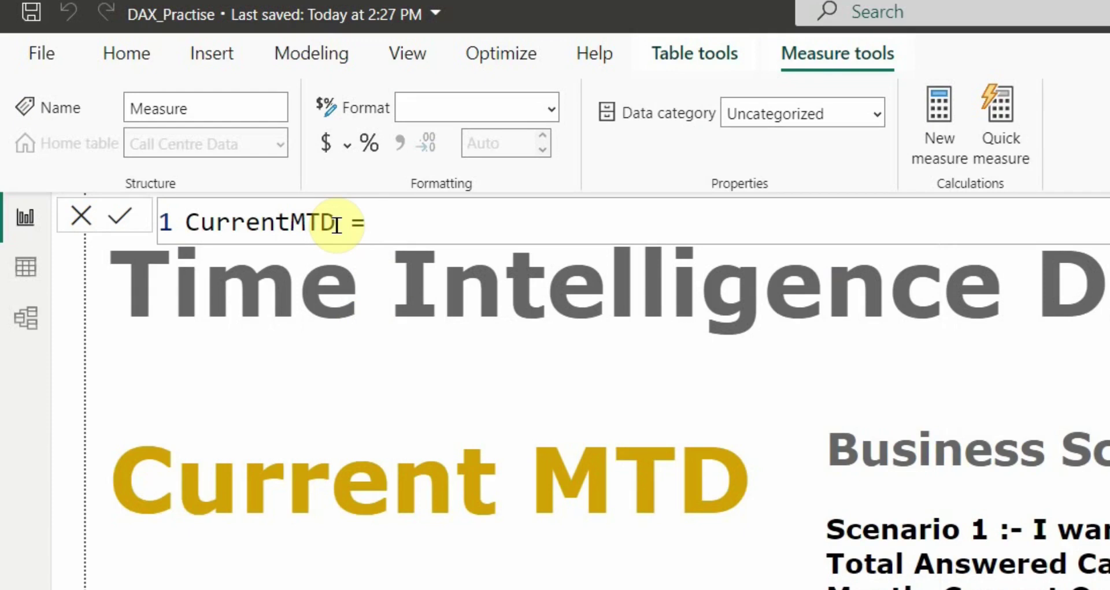
{"action": "type", "text": "o"}
{"action": "key", "text": "BackSpace"}
{"action": "type", "text": "to"}
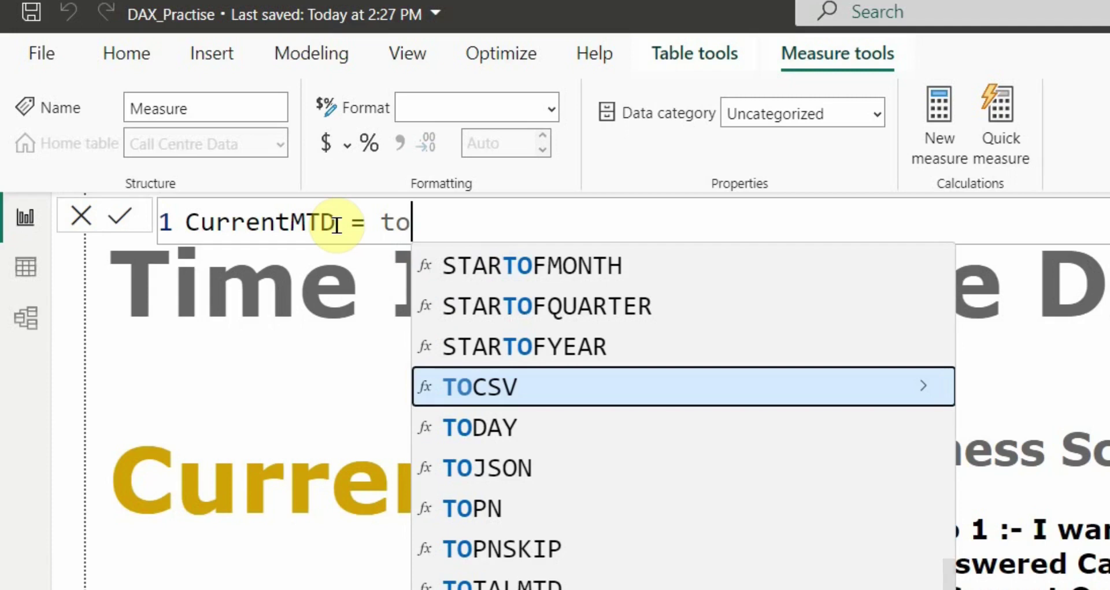
{"action": "type", "text": "t"}
{"action": "left_click", "coordinate": [509, 341]}
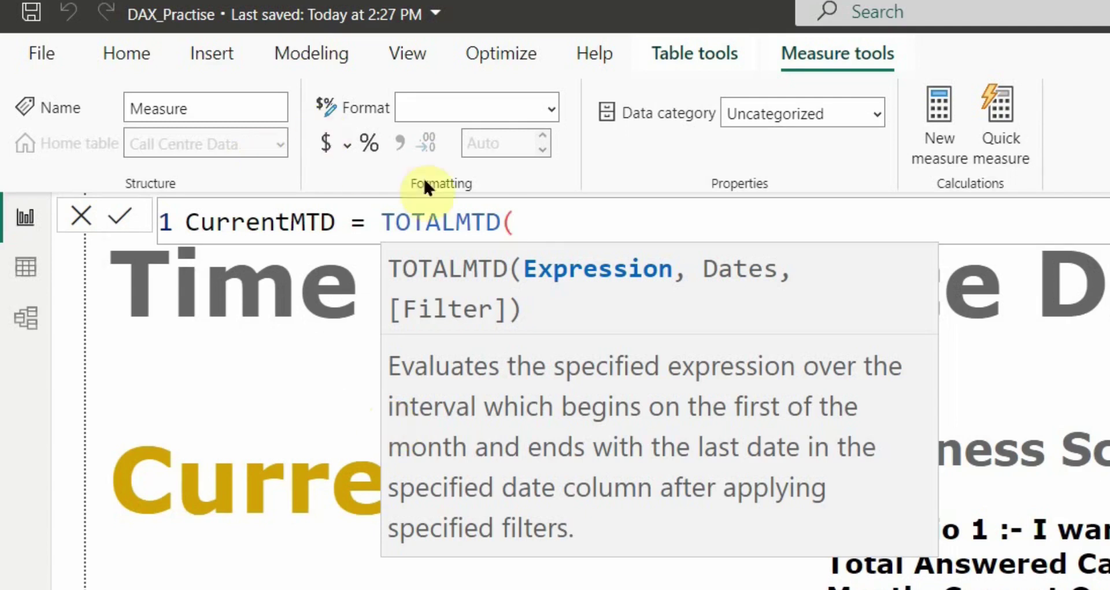
Complete the CurrentMTD formula with [TotalAnsCalls] as the expression and 'Call Centre Data'[Dates] as the dates, and commit it.
{"action": "left_click", "coordinate": [528, 212]}
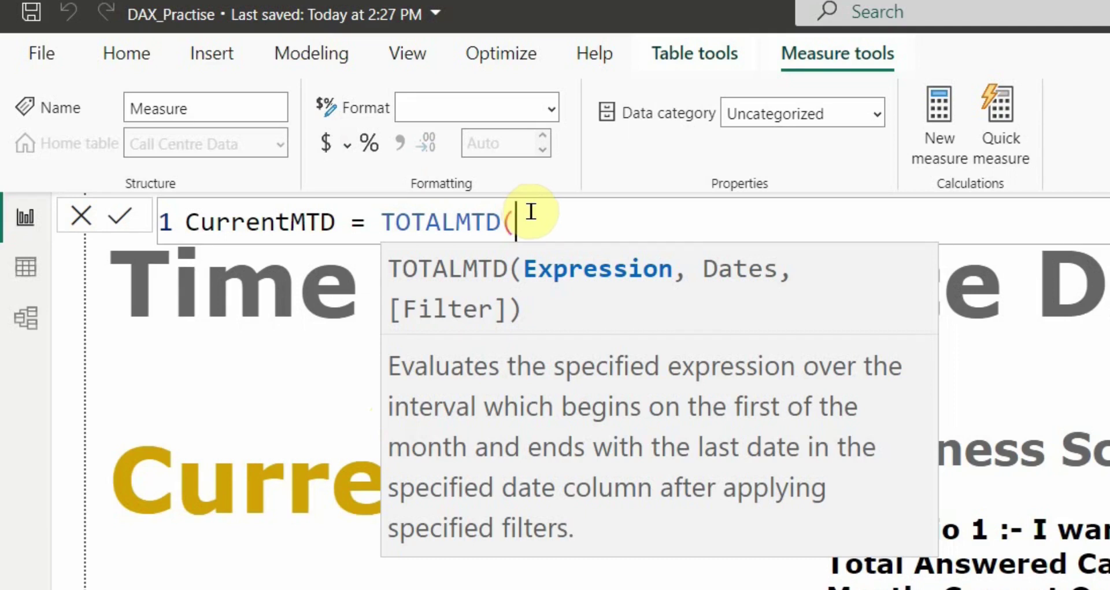
{"action": "type", "text": "tot"}
{"action": "key", "text": "Tab"}
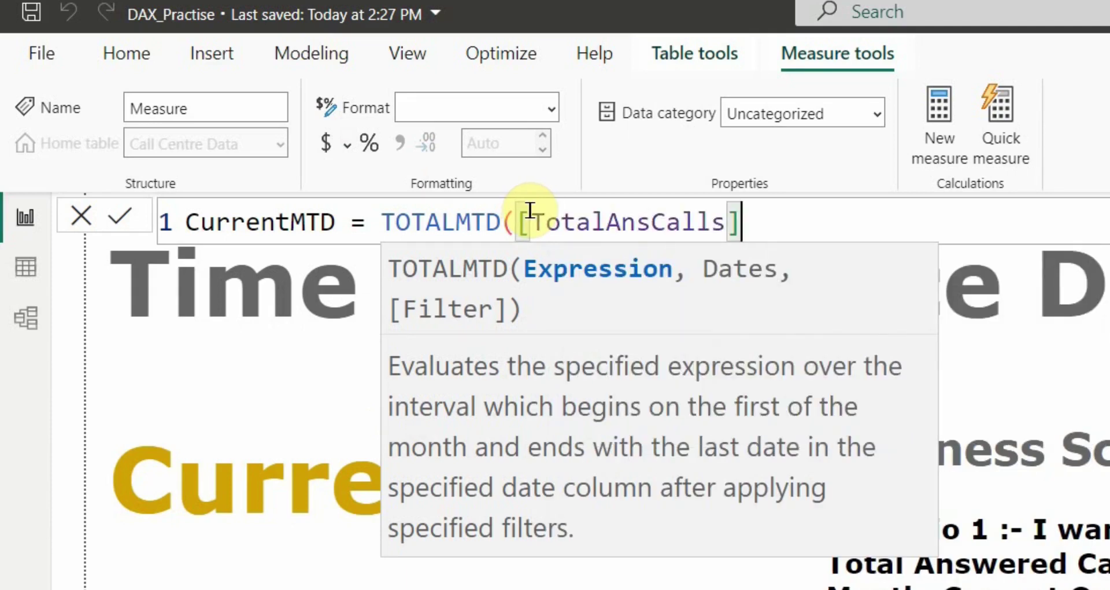
{"action": "type", "text": ","}
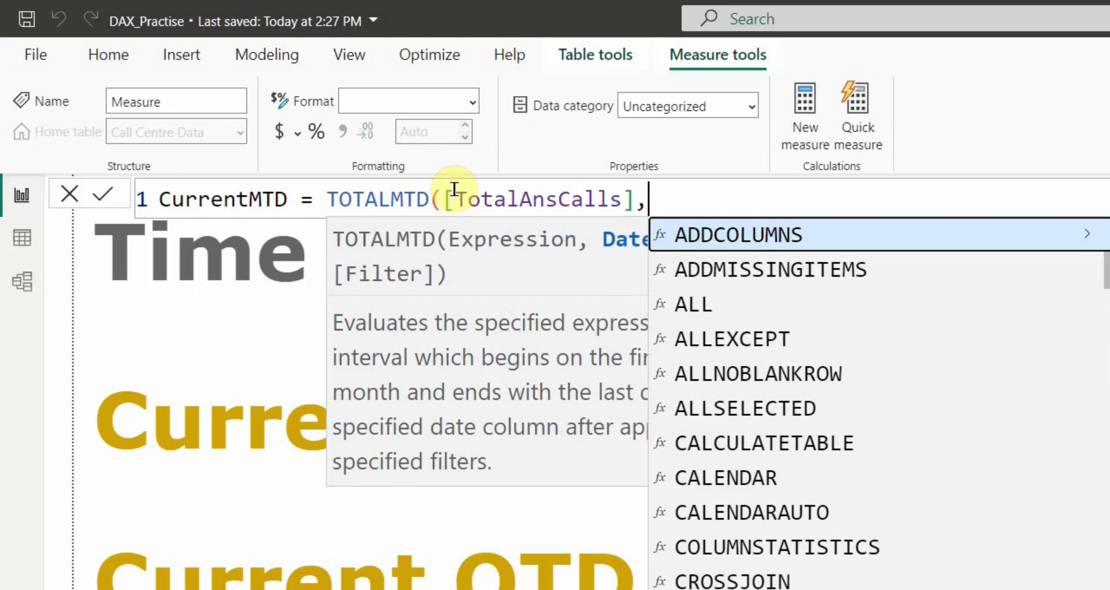
{"action": "type", "text": "dates"}
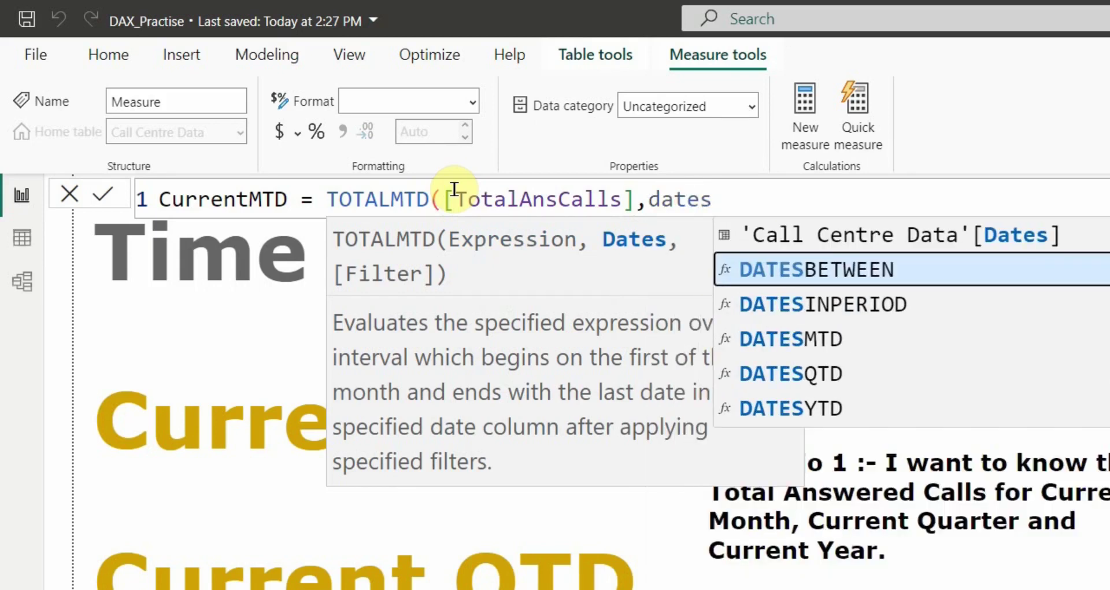
{"action": "key", "text": "Up"}
{"action": "key", "text": "Tab"}
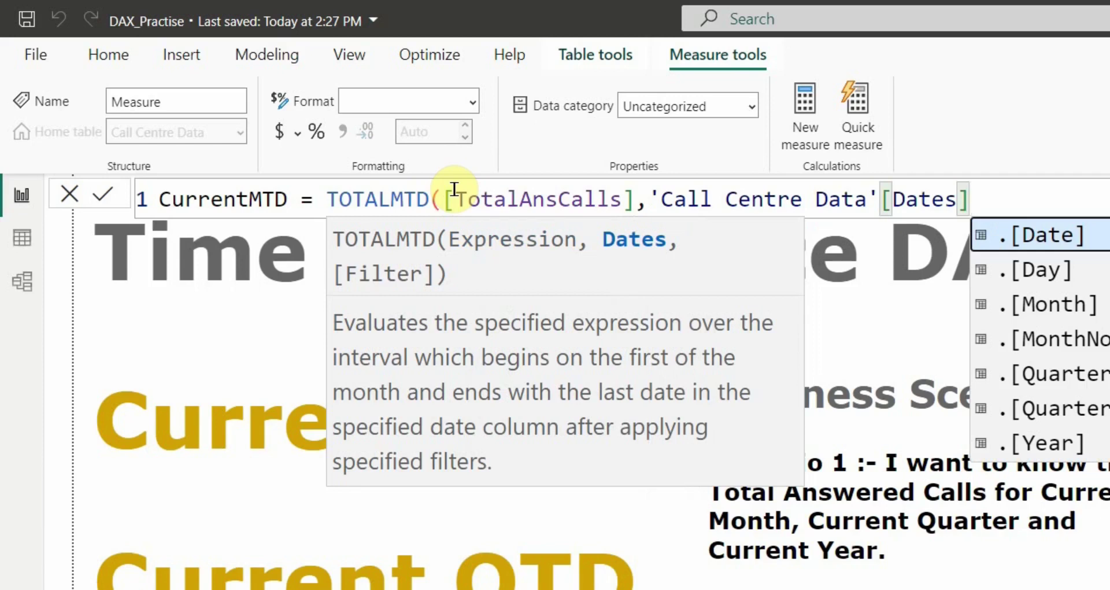
{"action": "type", "text": ")"}
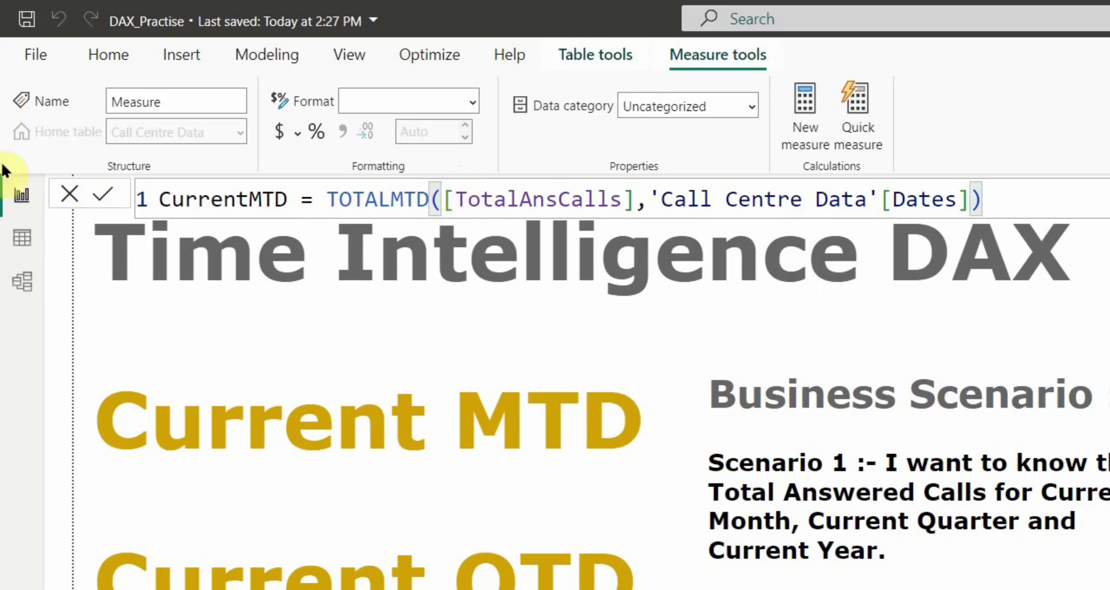
{"action": "left_click", "coordinate": [106, 196]}
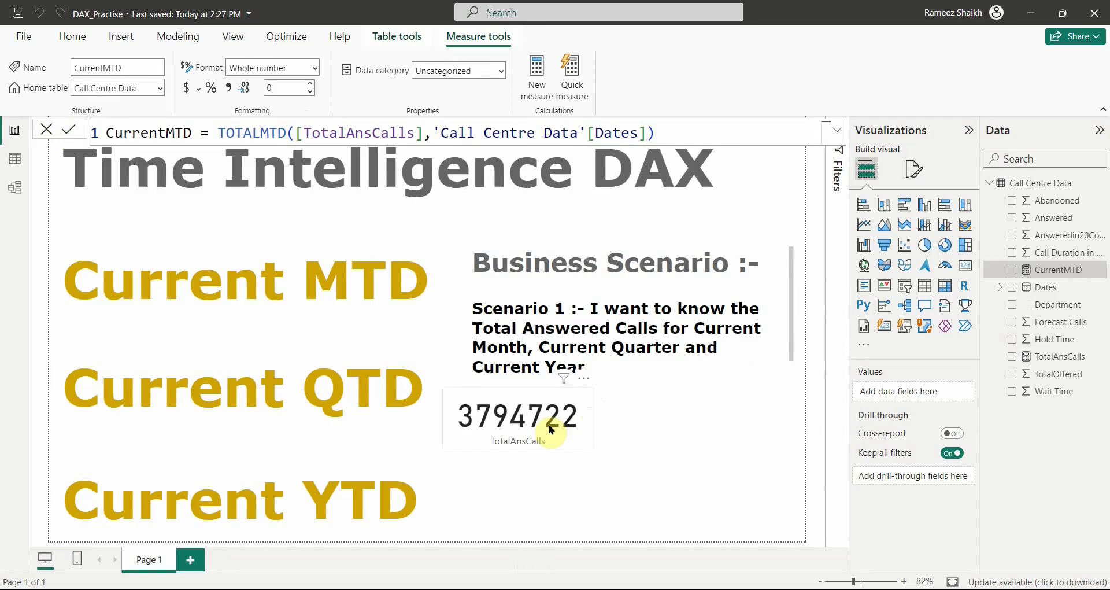
Duplicate the TotalAnsCalls card, place the copy to its right, and replace its field with CurrentMTD.
{"action": "left_click", "coordinate": [551, 428]}
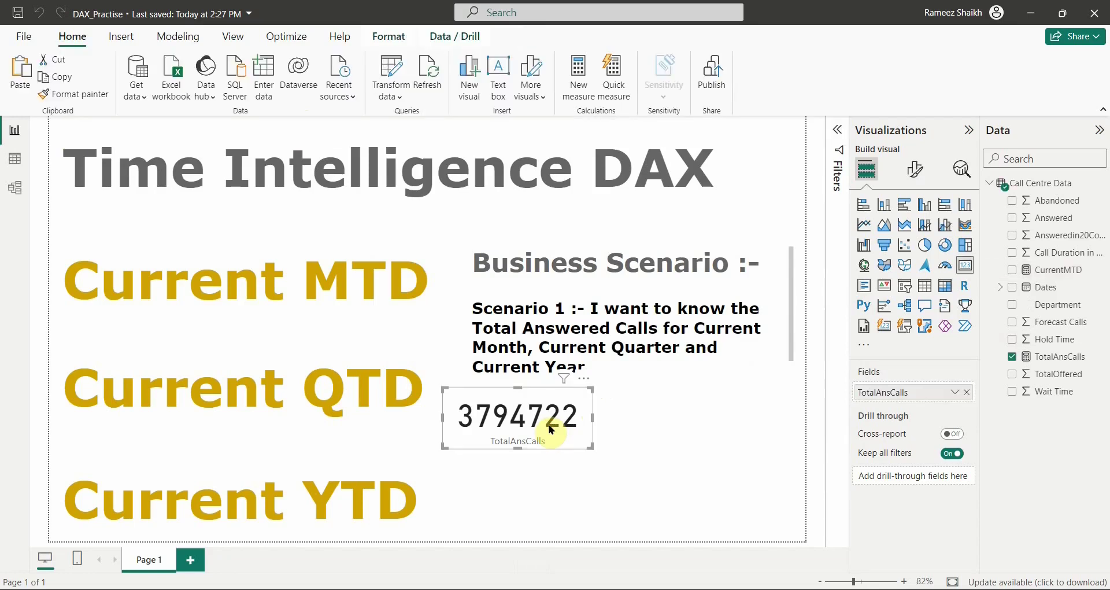
{"action": "key", "text": "ctrl+c"}
{"action": "key", "text": "ctrl+v"}
{"action": "left_click_drag", "start_coordinate": [595, 421], "coordinate": [695, 424]}
{"action": "left_click", "coordinate": [966, 392]}
{"action": "left_click", "coordinate": [1013, 270]}
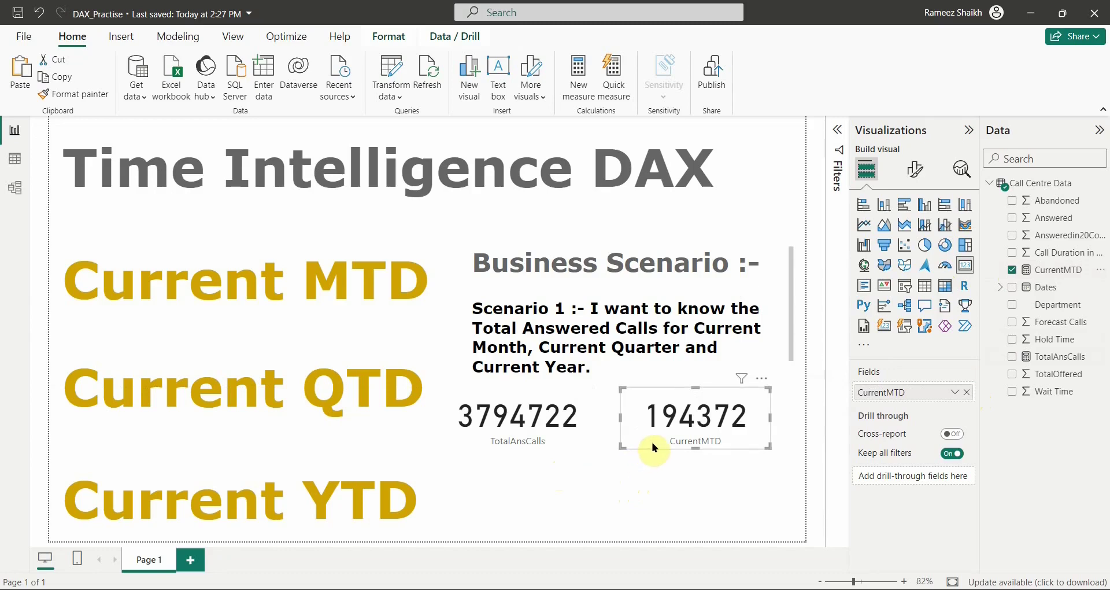
{"action": "left_click_drag", "start_coordinate": [720, 419], "coordinate": [710, 422]}
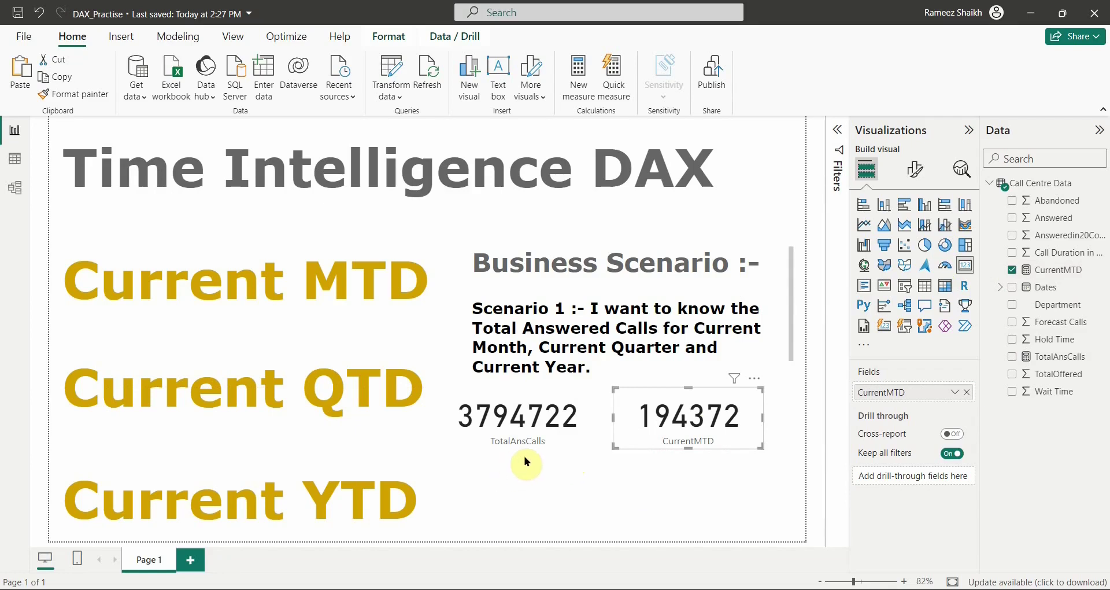
Switch to the Call Centre Voice Data workbook in Excel and examine the pivot table's December 2023 dates and answered calls.
{"action": "key", "text": "alt+Tab"}
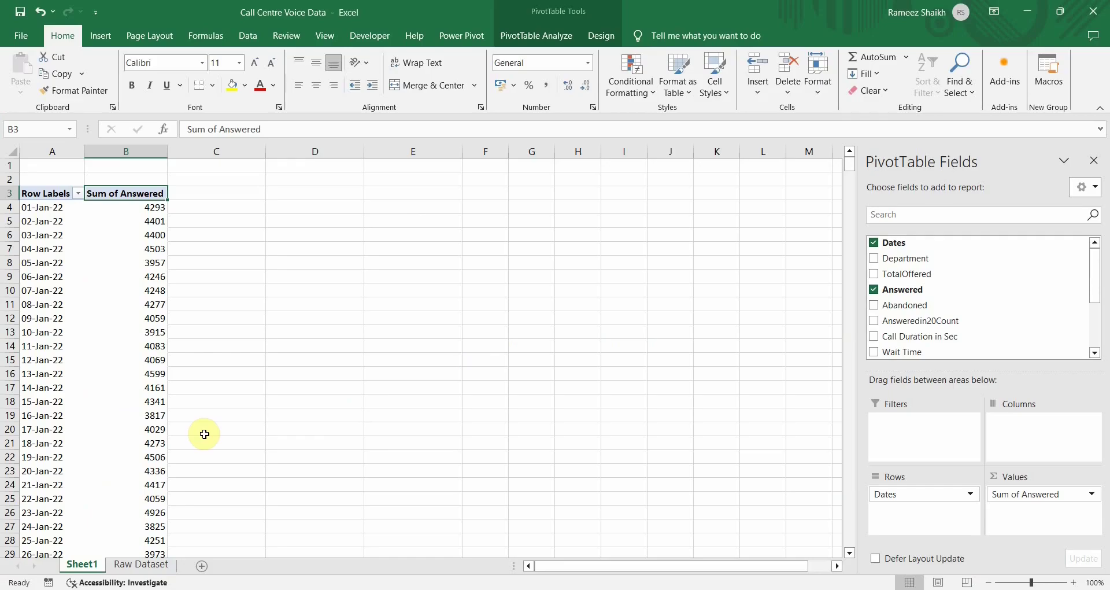
{"action": "left_click", "coordinate": [63, 211]}
{"action": "scroll", "coordinate": [92, 347], "scroll_direction": "down", "scroll_amount": 20}
{"action": "scroll", "coordinate": [129, 485], "scroll_direction": "down", "scroll_amount": 20}
{"action": "scroll", "coordinate": [69, 518], "scroll_direction": "down", "scroll_amount": 20}
{"action": "scroll", "coordinate": [69, 518], "scroll_direction": "up", "scroll_amount": 20}
{"action": "left_click", "coordinate": [53, 443]}
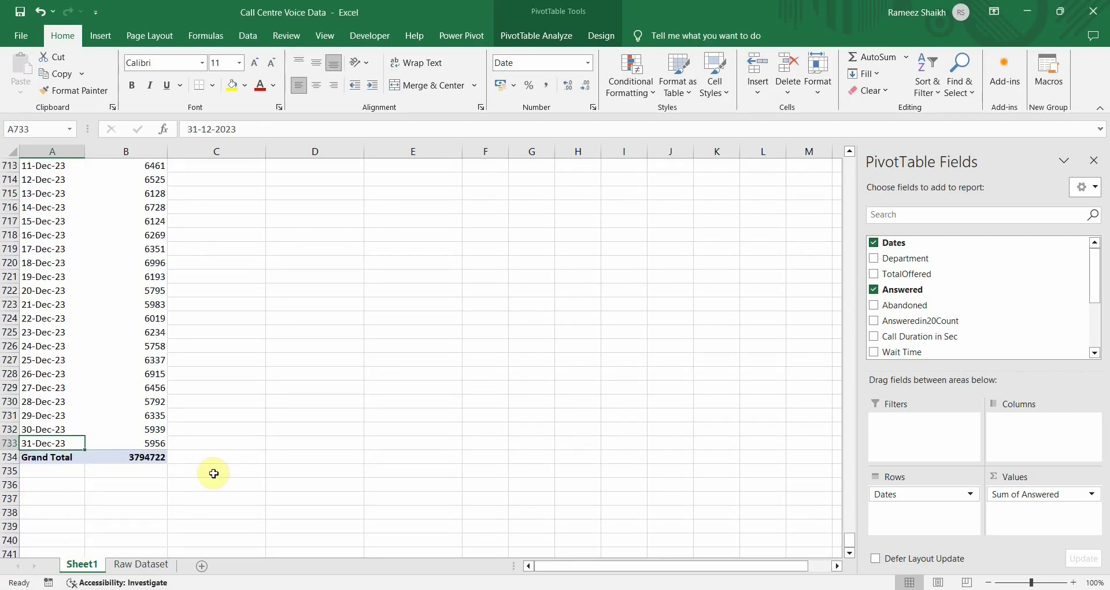
{"action": "scroll", "coordinate": [214, 473], "scroll_direction": "up", "scroll_amount": 5}
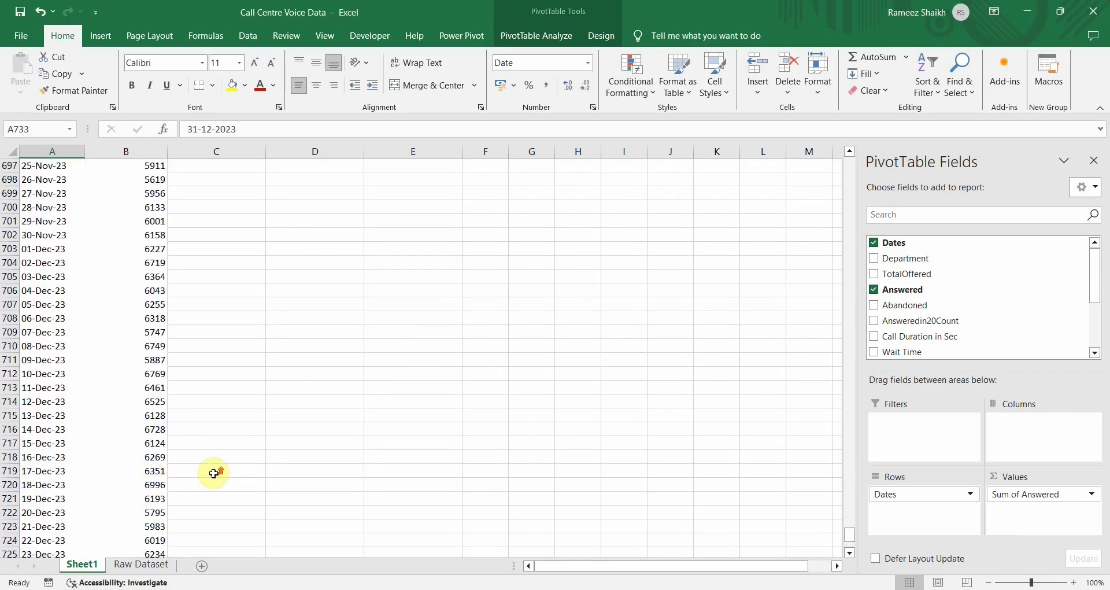
{"action": "left_click", "coordinate": [138, 249]}
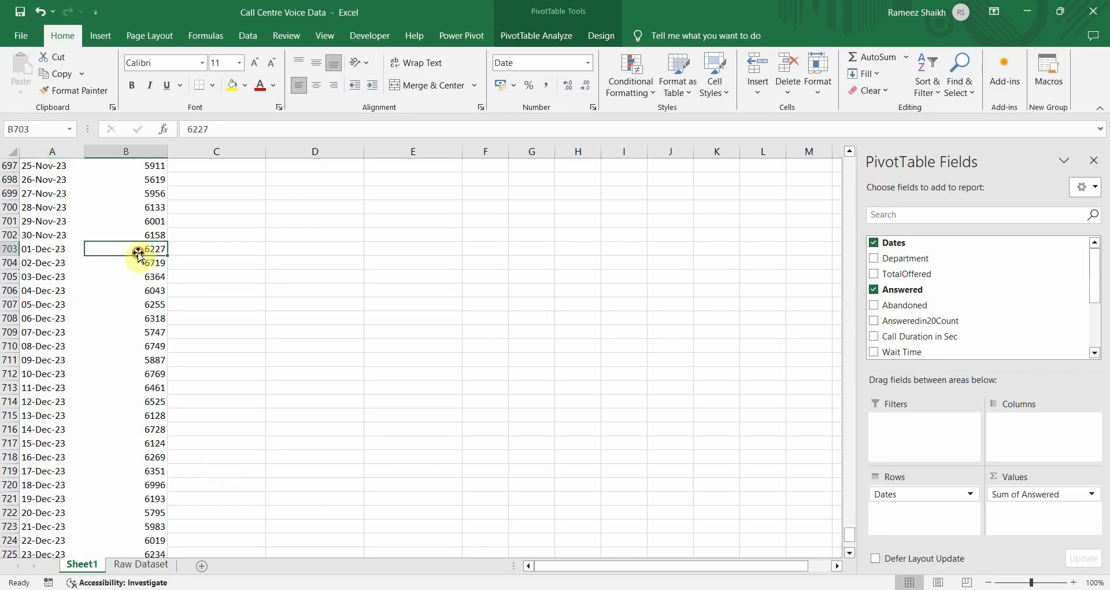
{"action": "scroll", "coordinate": [198, 359], "scroll_direction": "down", "scroll_amount": 5}
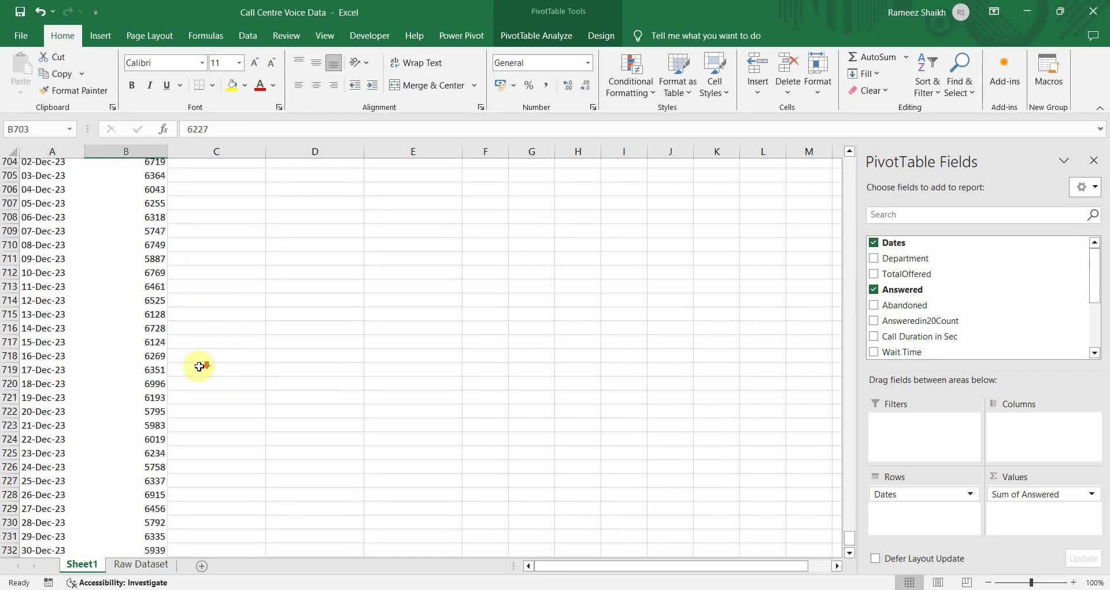
{"action": "left_click", "coordinate": [161, 443]}
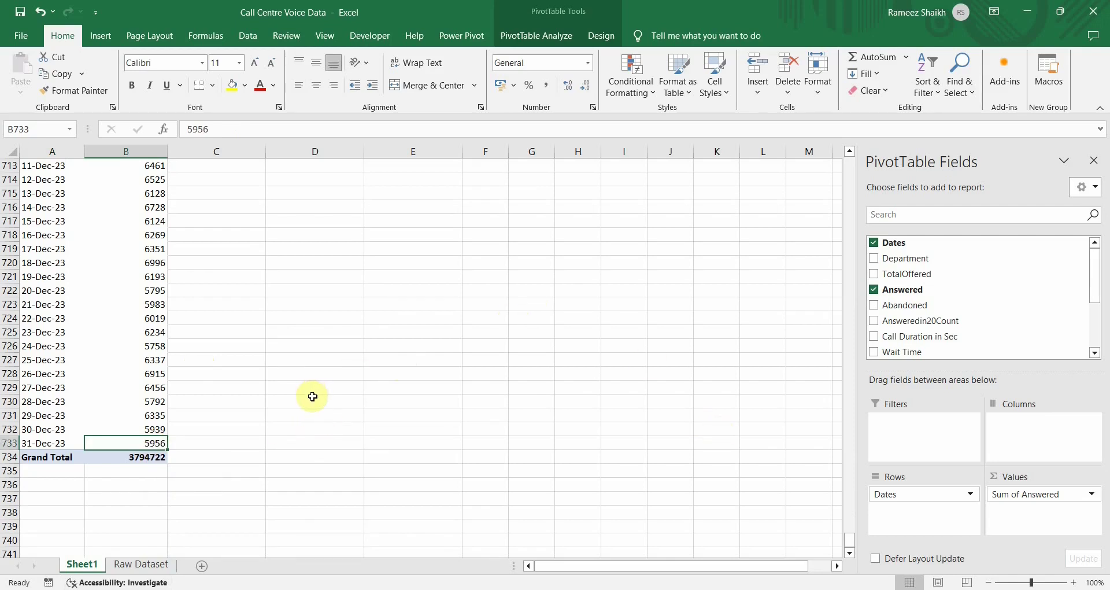
{"action": "scroll", "coordinate": [312, 396], "scroll_direction": "up", "scroll_amount": 5}
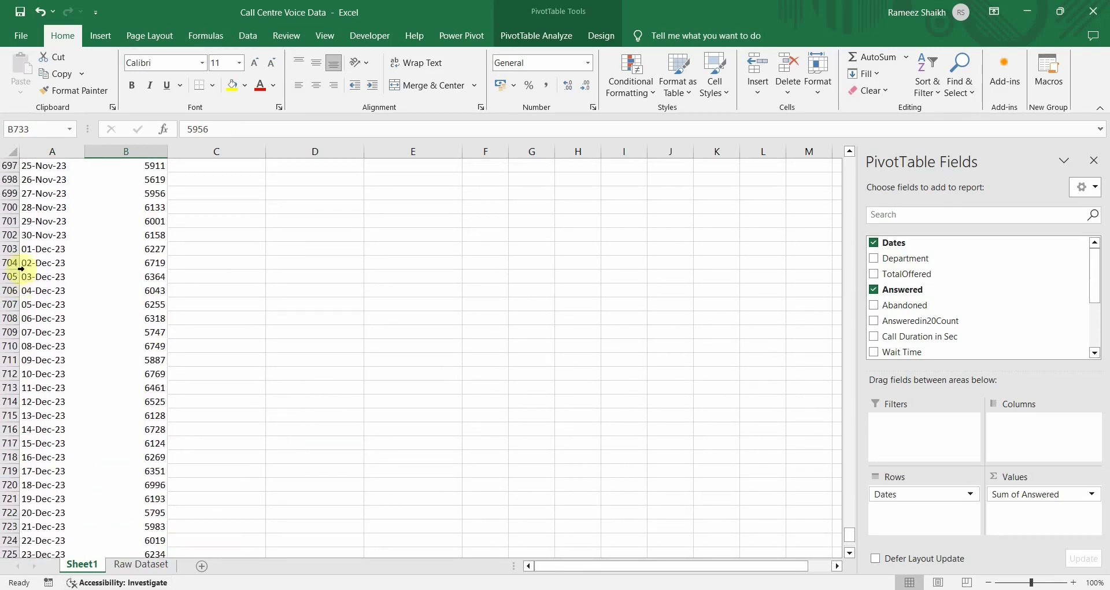
Sum the December 2023 answered calls in cell C703 with =SUM(B703:B733).
{"action": "left_click", "coordinate": [243, 247]}
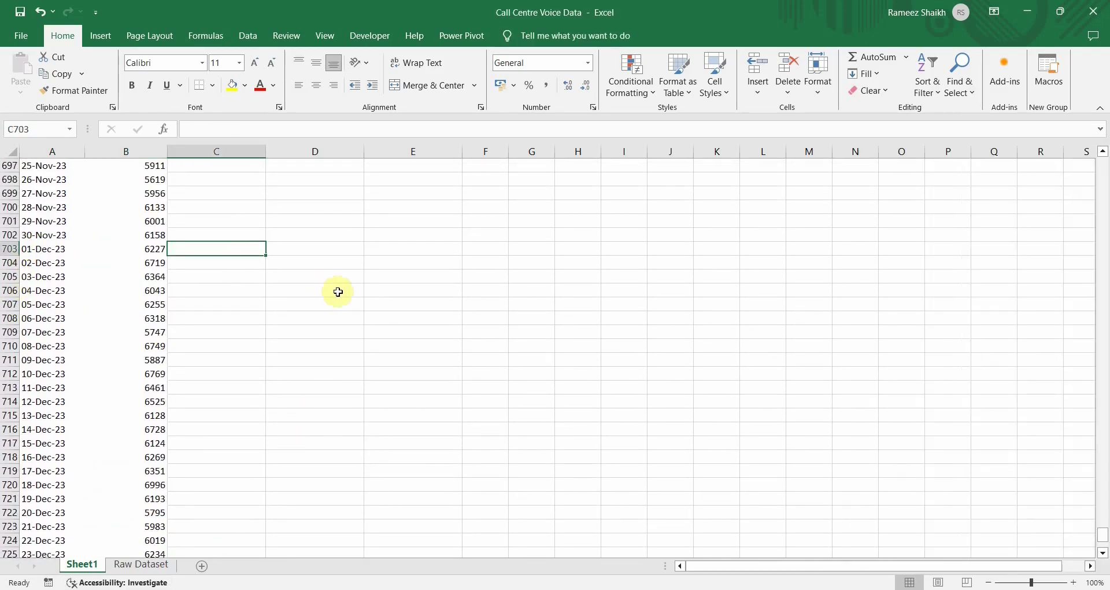
{"action": "type", "text": "=sum"}
{"action": "key", "text": "Tab"}
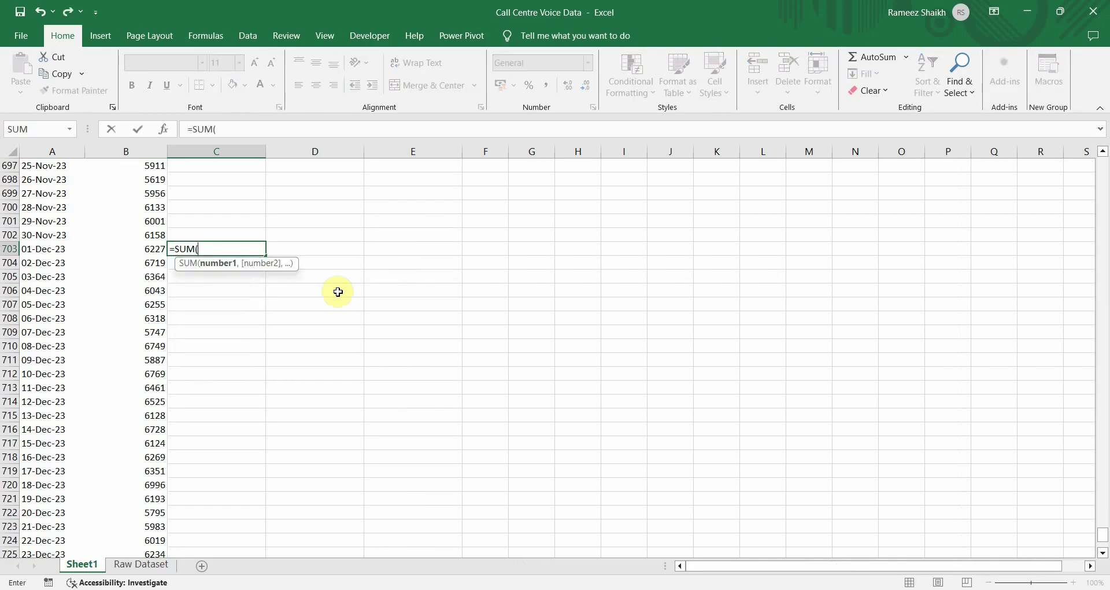
{"action": "key", "text": "Left"}
{"action": "key", "text": "ctrl+shift+Down"}
{"action": "key", "text": "shift+Up"}
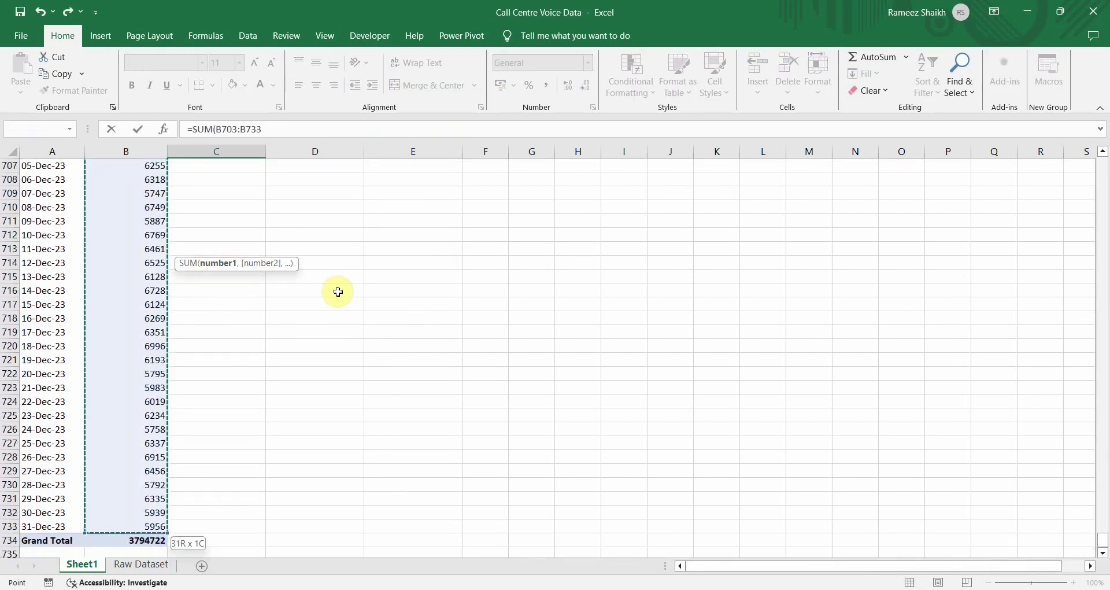
{"action": "key", "text": "Return"}
{"action": "scroll", "coordinate": [338, 292], "scroll_direction": "up", "scroll_amount": 3}
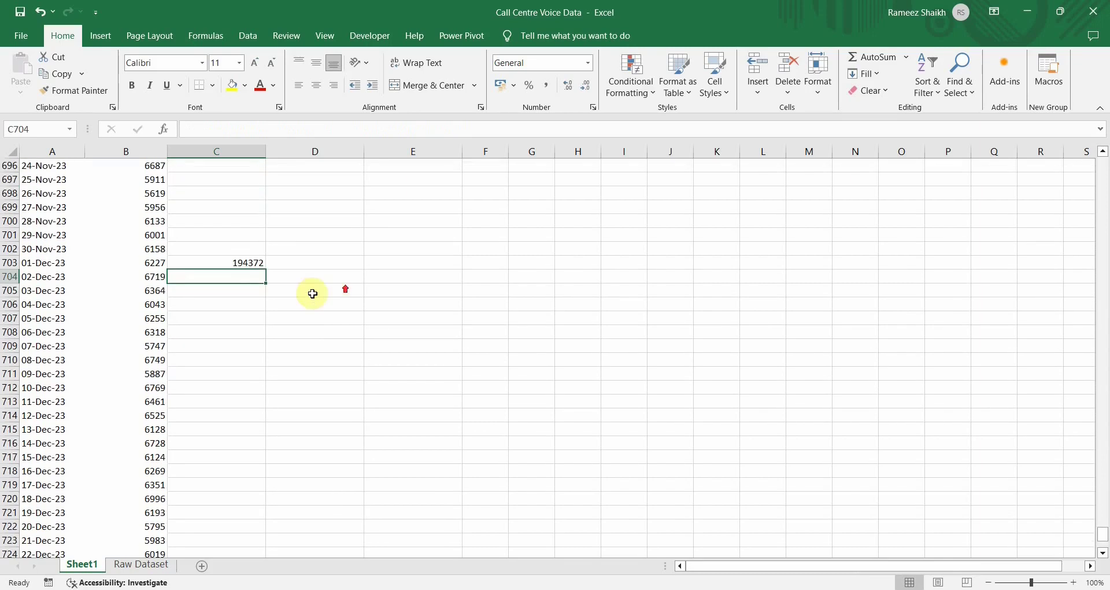
{"action": "left_click", "coordinate": [248, 262]}
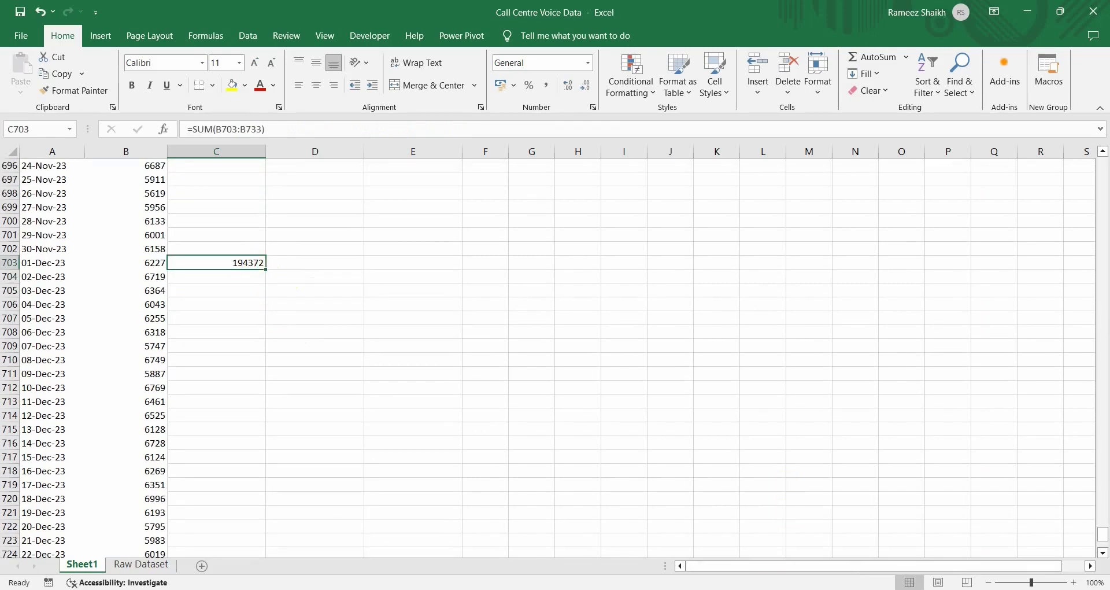
Switch back to the Power BI report and place two copies of the CurrentMTD card side by side below the existing cards.
{"action": "key", "text": "alt+Tab"}
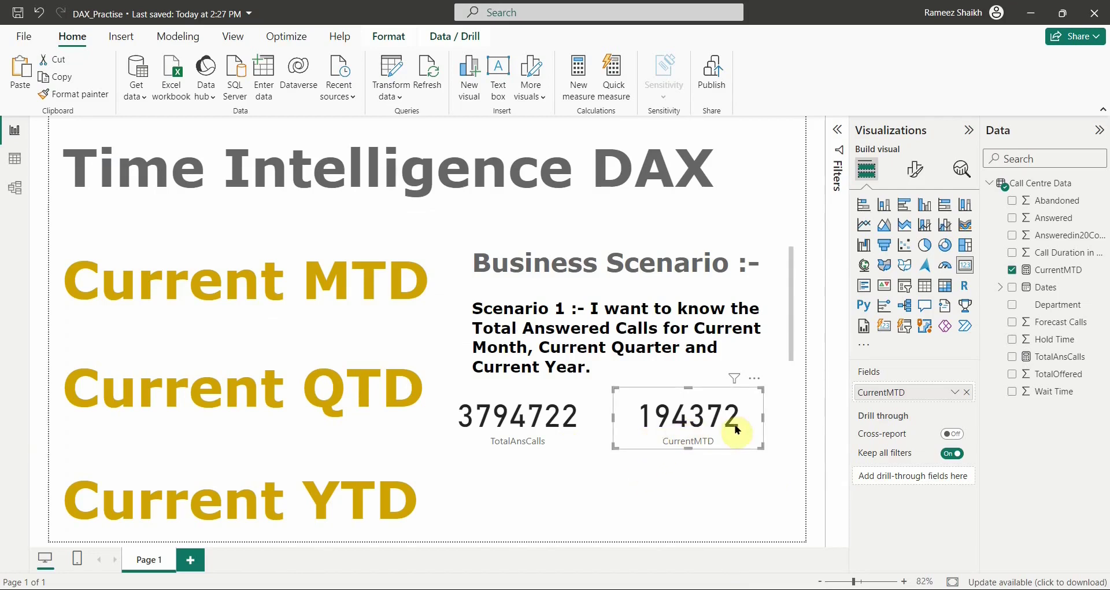
{"action": "left_click", "coordinate": [723, 490]}
{"action": "left_click", "coordinate": [694, 435]}
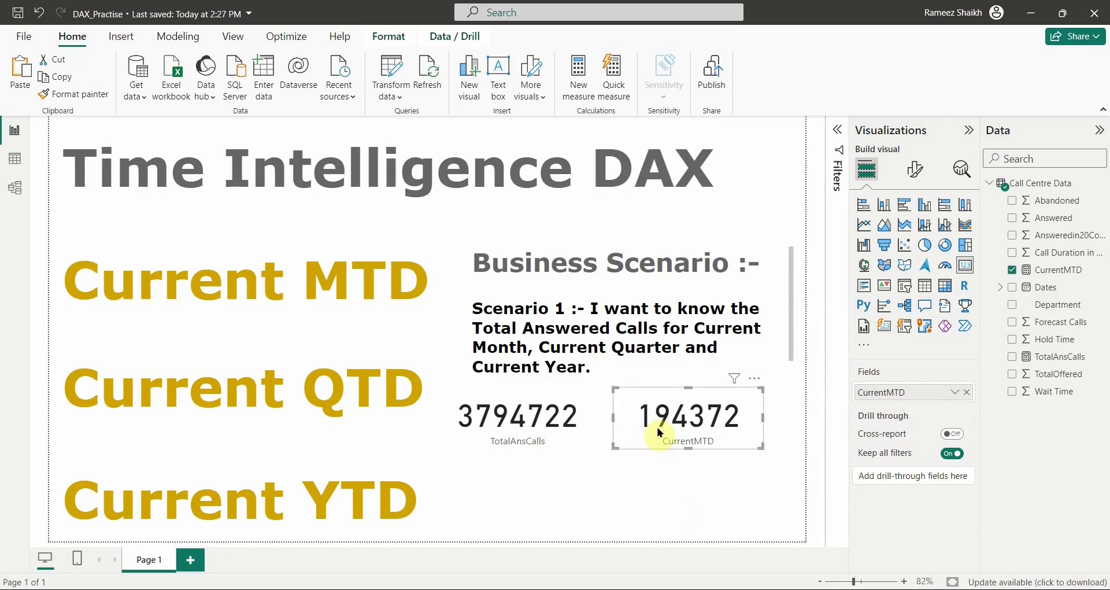
{"action": "left_click", "coordinate": [682, 426]}
{"action": "key", "text": "ctrl+c"}
{"action": "key", "text": "ctrl+v"}
{"action": "left_click_drag", "start_coordinate": [687, 433], "coordinate": [518, 491]}
{"action": "left_click", "coordinate": [647, 489]}
{"action": "key", "text": "ctrl+v"}
{"action": "left_click_drag", "start_coordinate": [691, 416], "coordinate": [701, 493]}
Remove the CurrentMTD field from both copied cards in the lower row.
{"action": "left_click", "coordinate": [564, 494]}
{"action": "left_click", "coordinate": [966, 392]}
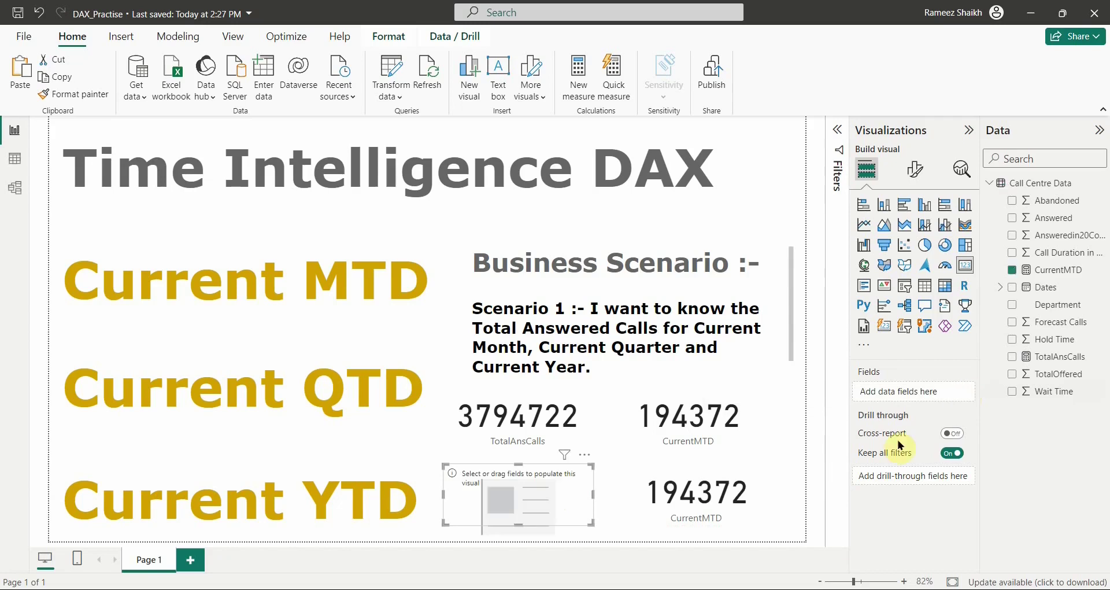
{"action": "left_click", "coordinate": [732, 499]}
{"action": "left_click", "coordinate": [966, 392]}
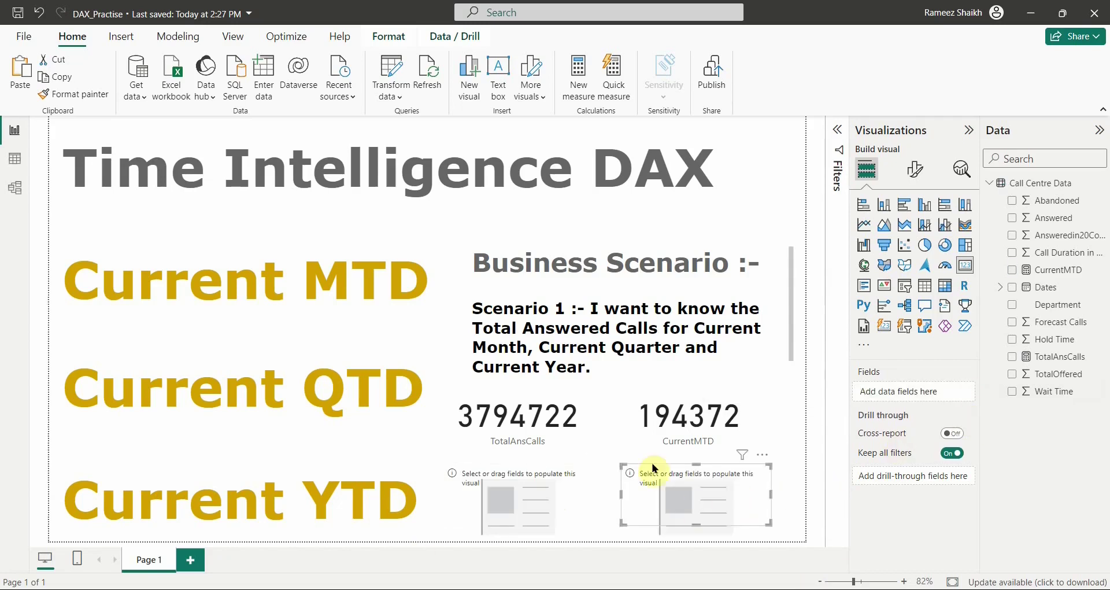
Start a new measure in Call Centre Data named CurrentQTD, using the TOTALQTD function.
{"action": "left_click", "coordinate": [666, 435]}
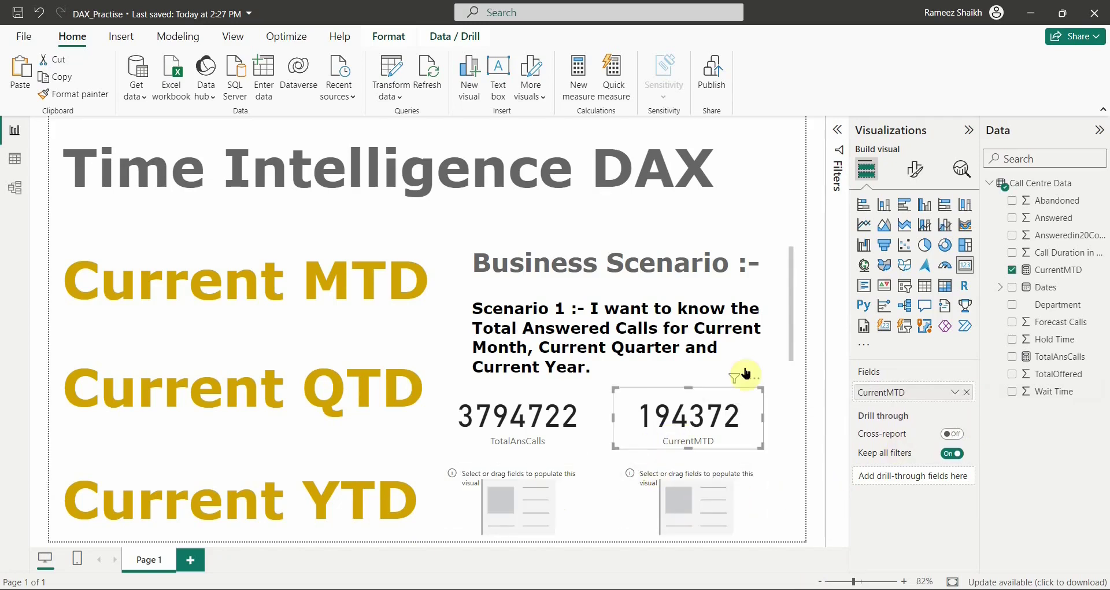
{"action": "left_click", "coordinate": [586, 88]}
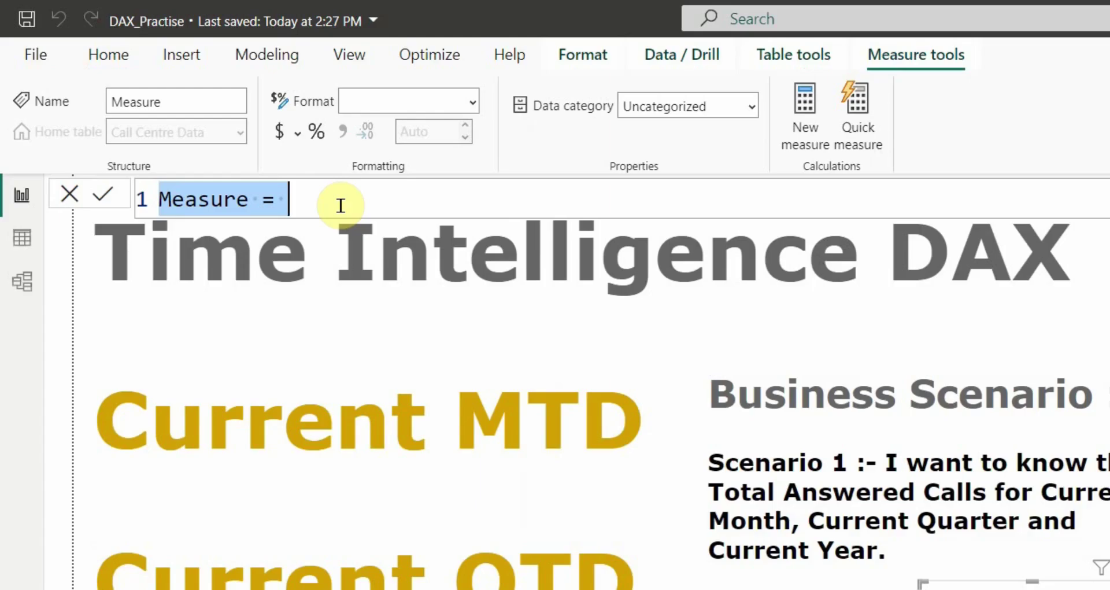
{"action": "type", "text": "Curr"}
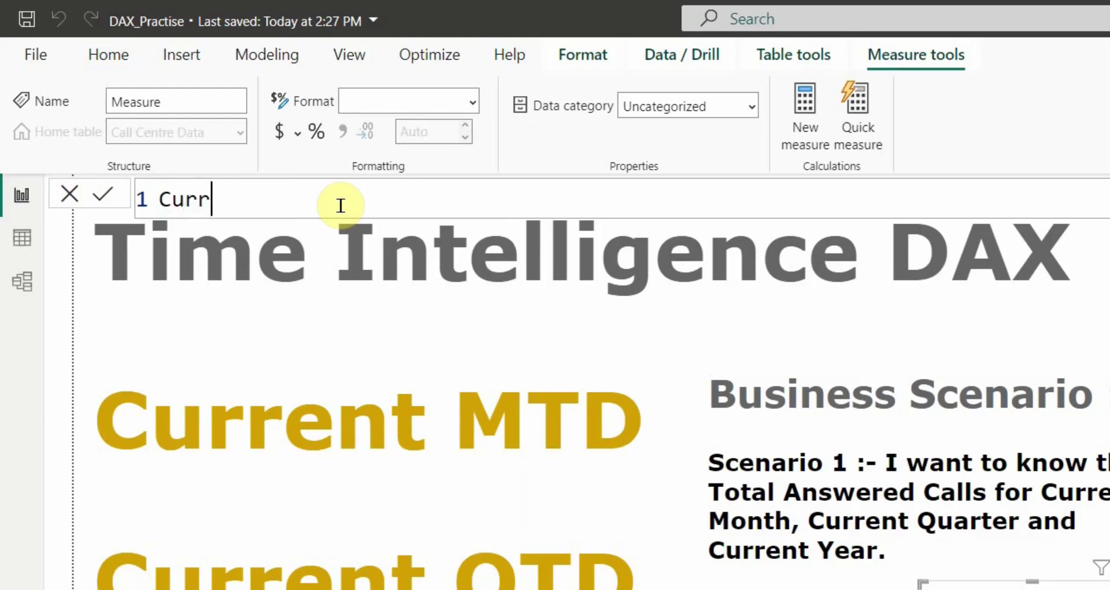
{"action": "type", "text": "entQTD"}
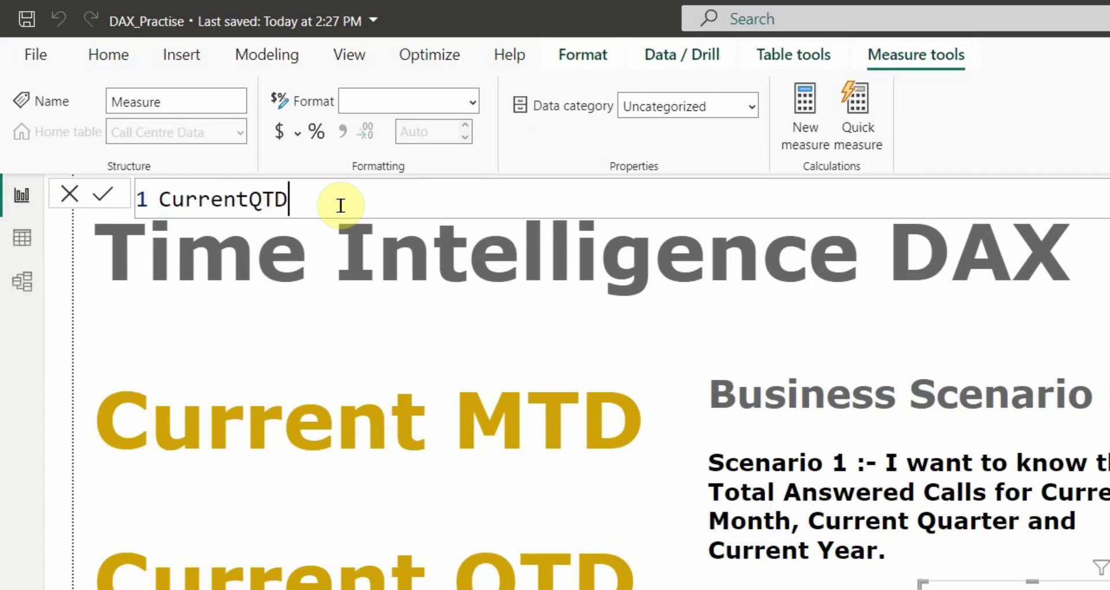
{"action": "type", "text": " = tot"}
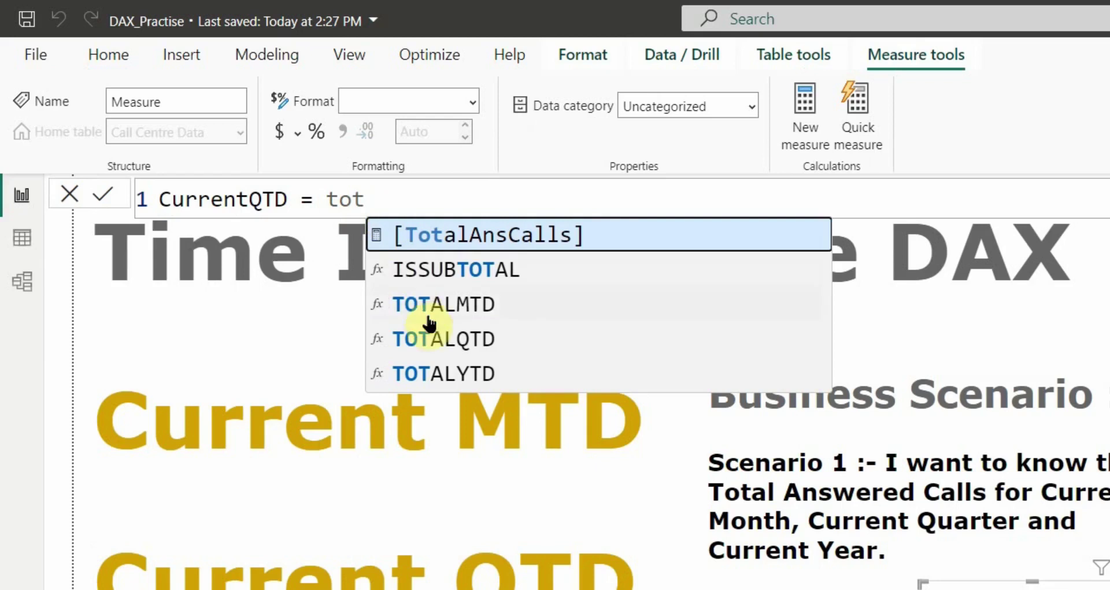
{"action": "left_click", "coordinate": [438, 336]}
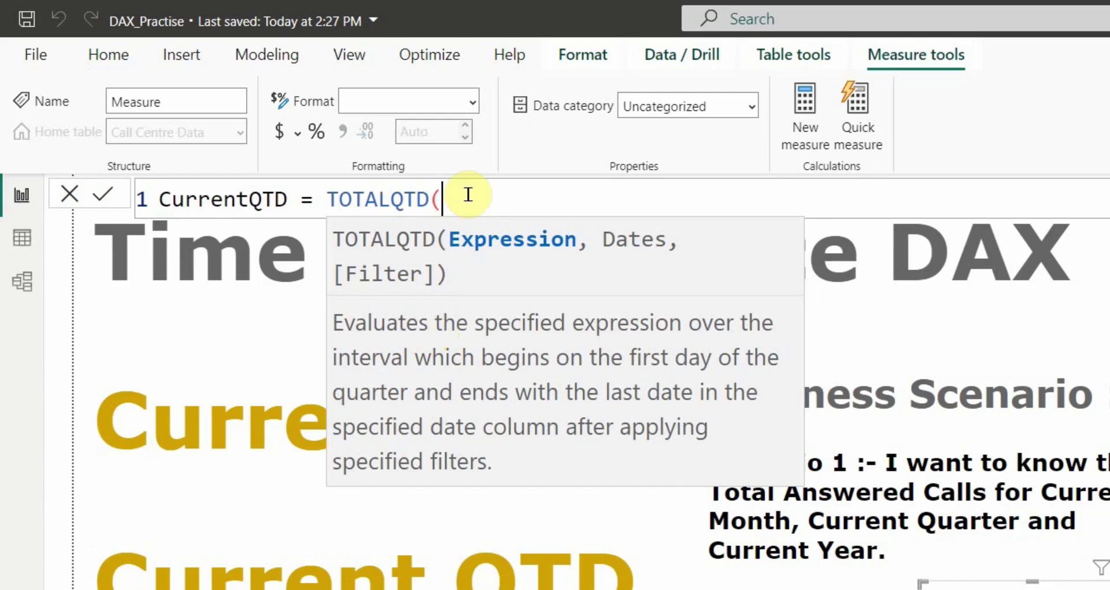
Complete CurrentQTD with [TotalAnsCalls] and 'Call Centre Data'[Dates], commit it, and add it to the empty card below TotalAnsCalls.
{"action": "type", "text": "tot"}
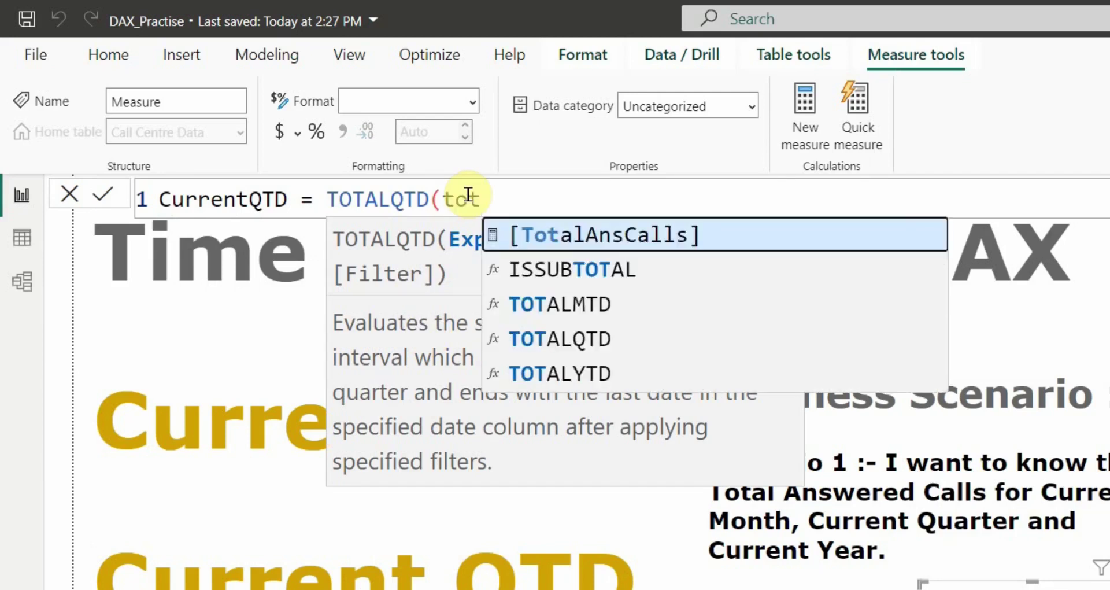
{"action": "key", "text": "Tab"}
{"action": "type", "text": ",dates"}
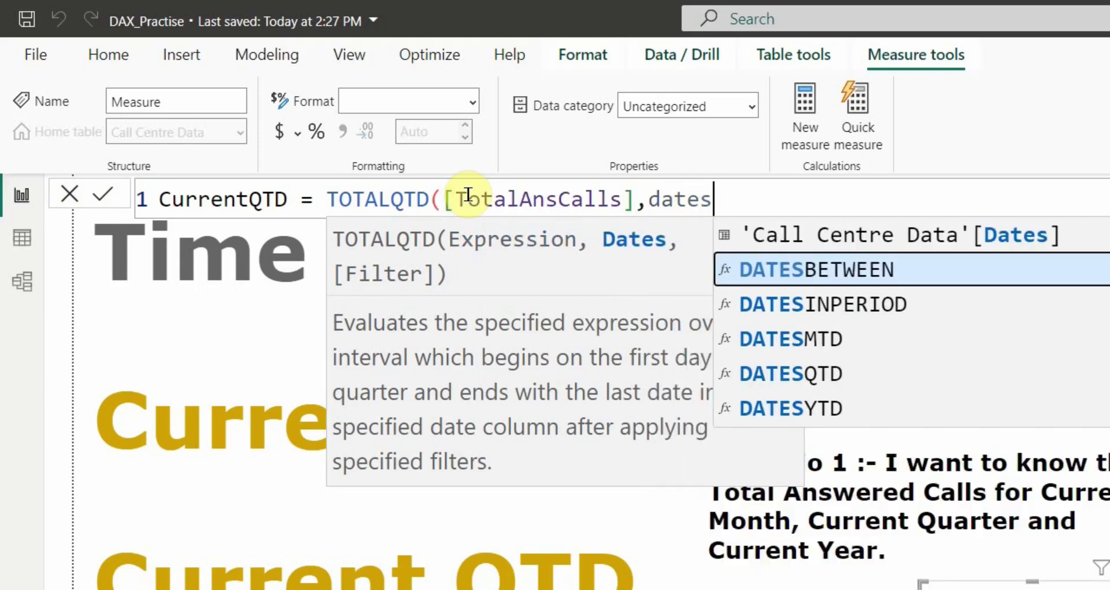
{"action": "key", "text": "Up"}
{"action": "key", "text": "Tab"}
{"action": "type", "text": ")"}
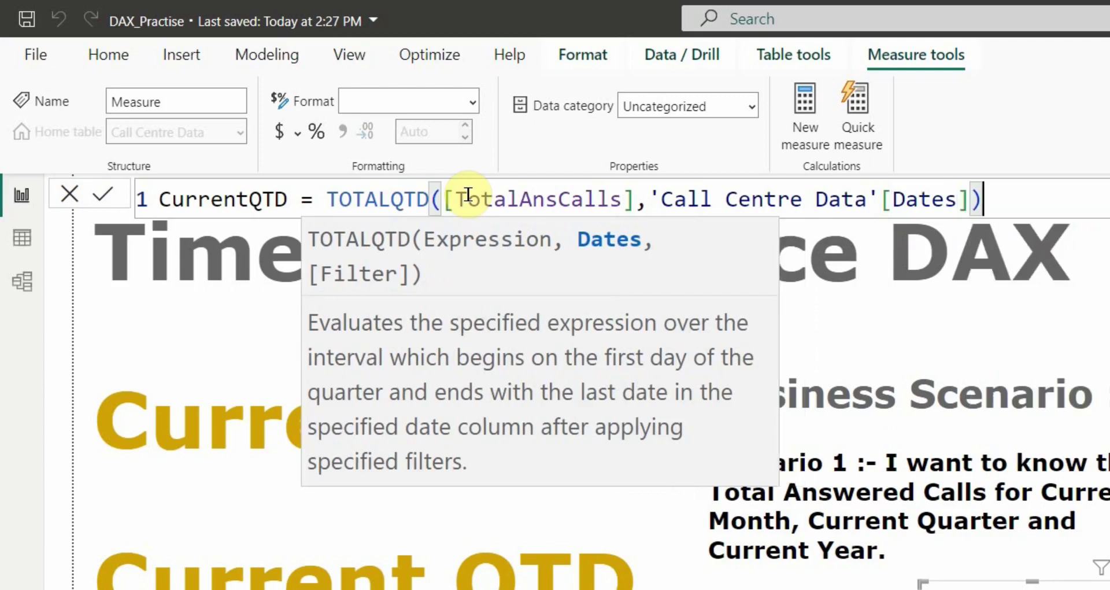
{"action": "left_click", "coordinate": [101, 192]}
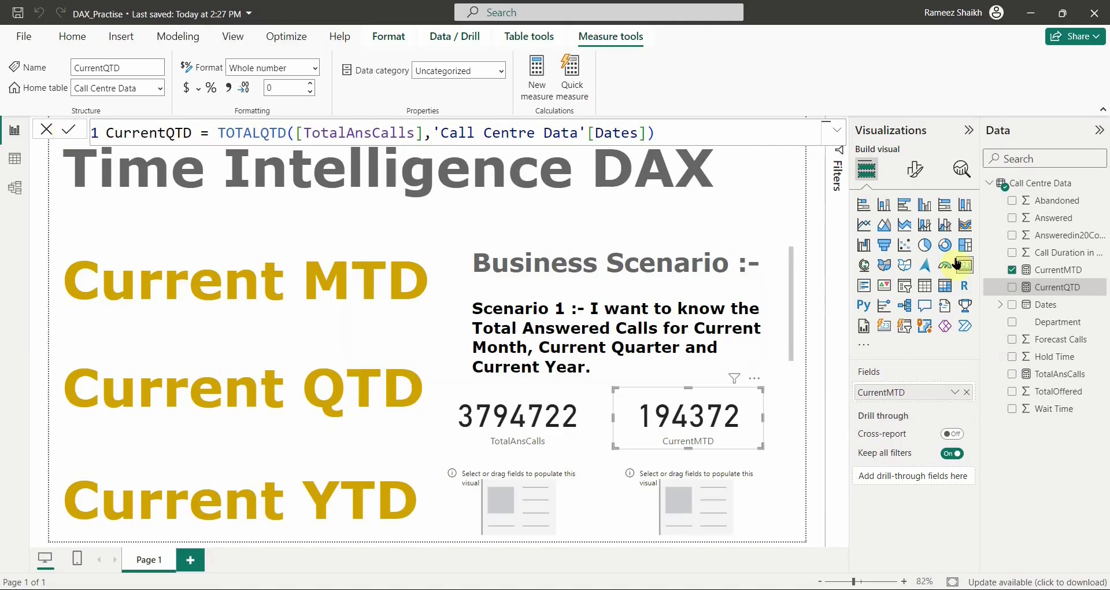
{"action": "left_click_drag", "start_coordinate": [1057, 287], "coordinate": [530, 496]}
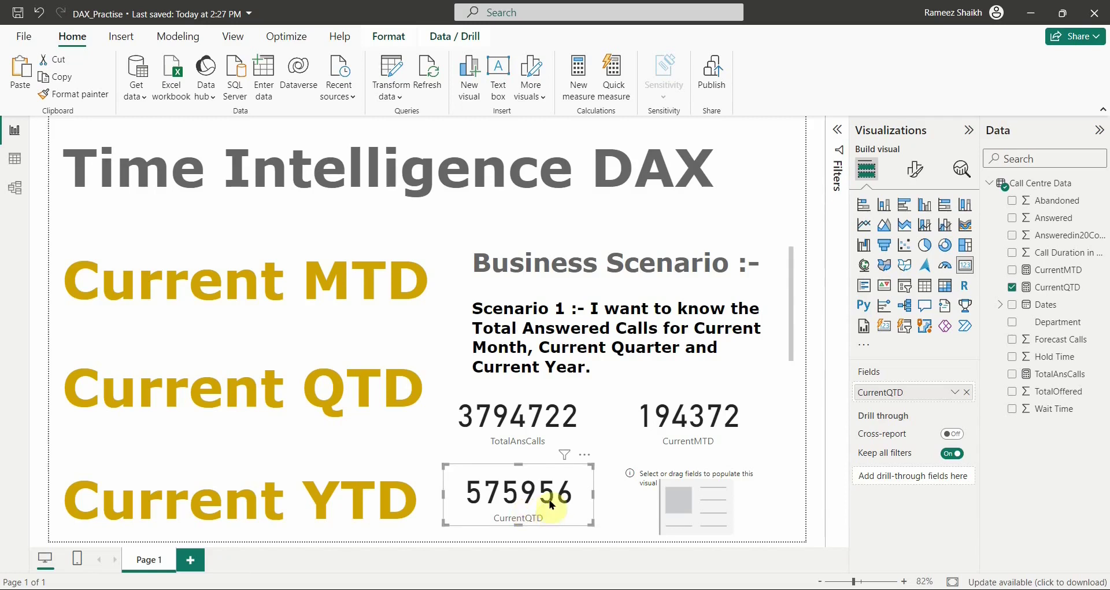
Switch to the Excel workbook, clear the December sum in C703, and enter =SUM(B642:B733) in C642 beside 01-Oct-23.
{"action": "key", "text": "alt+Tab"}
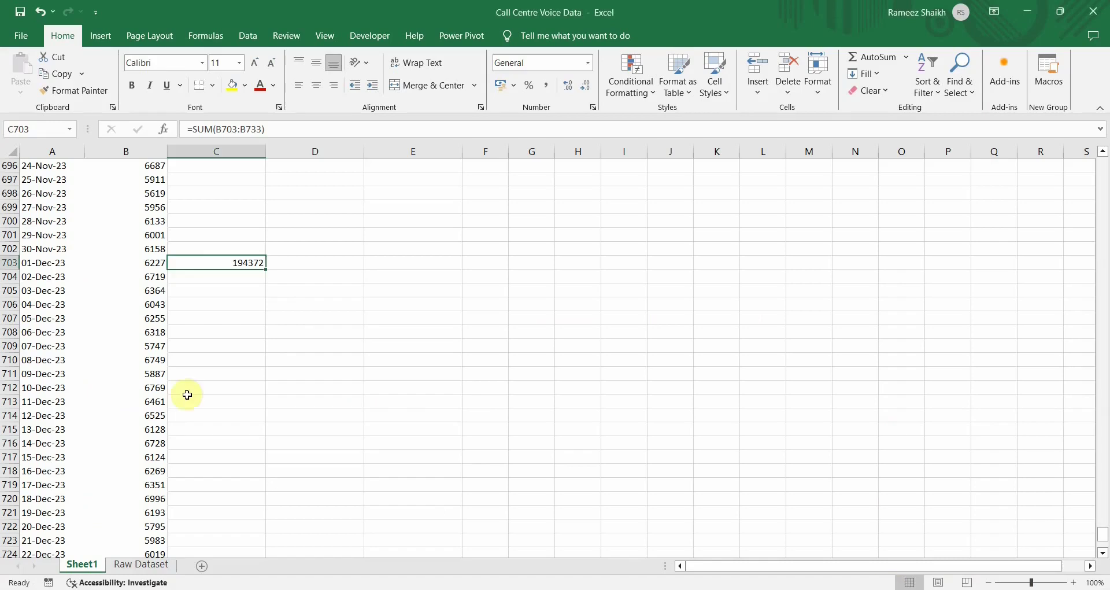
{"action": "key", "text": "Delete"}
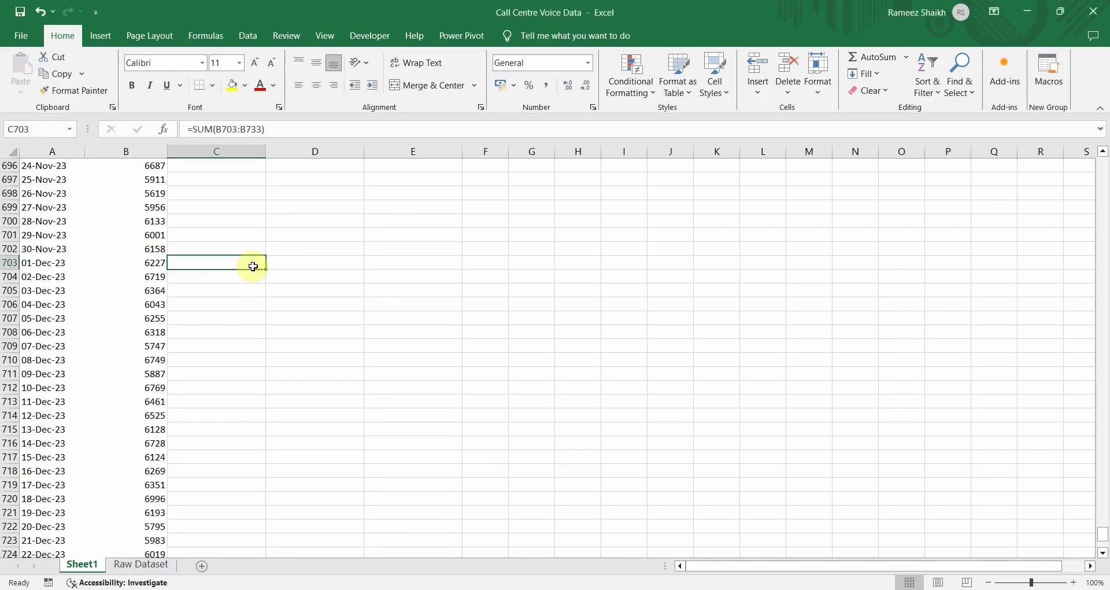
{"action": "scroll", "coordinate": [228, 336], "scroll_direction": "up", "scroll_amount": 16}
{"action": "scroll", "coordinate": [225, 339], "scroll_direction": "up", "scroll_amount": 6}
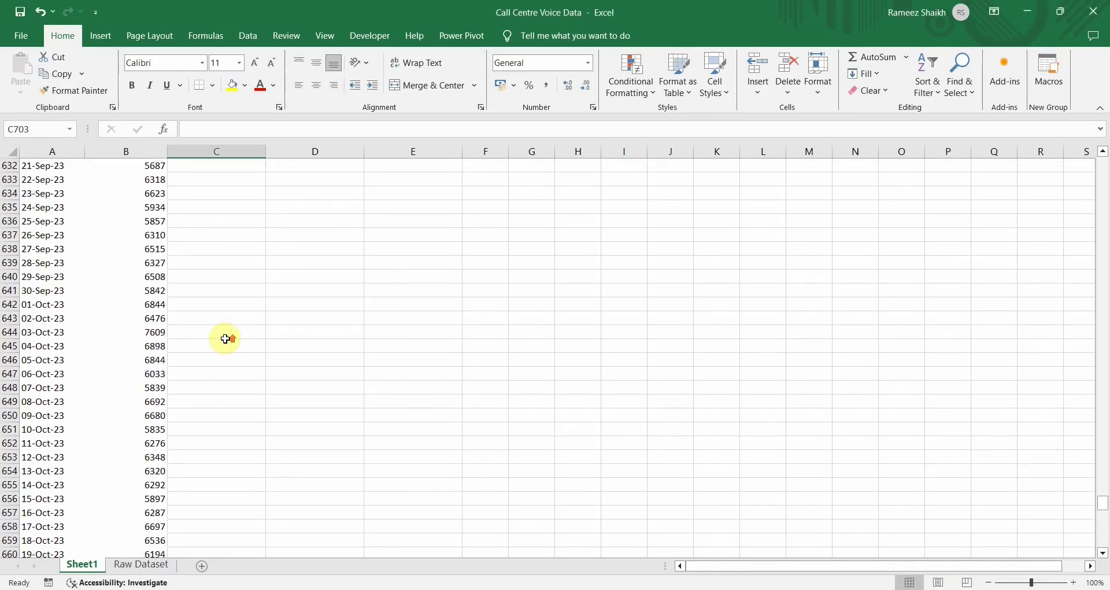
{"action": "left_click", "coordinate": [203, 299]}
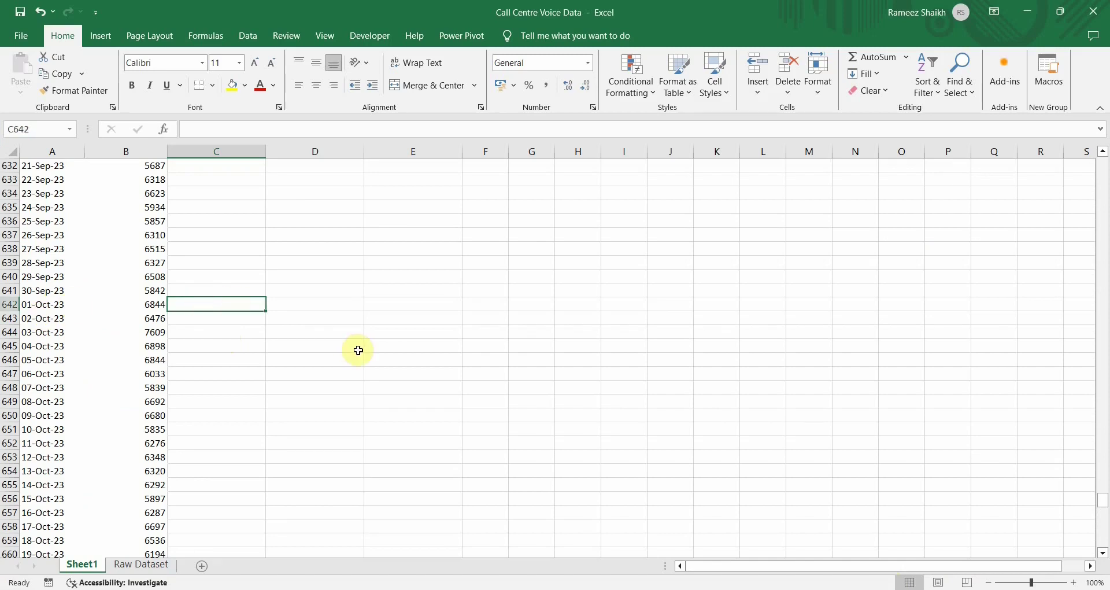
{"action": "type", "text": "=SUM("}
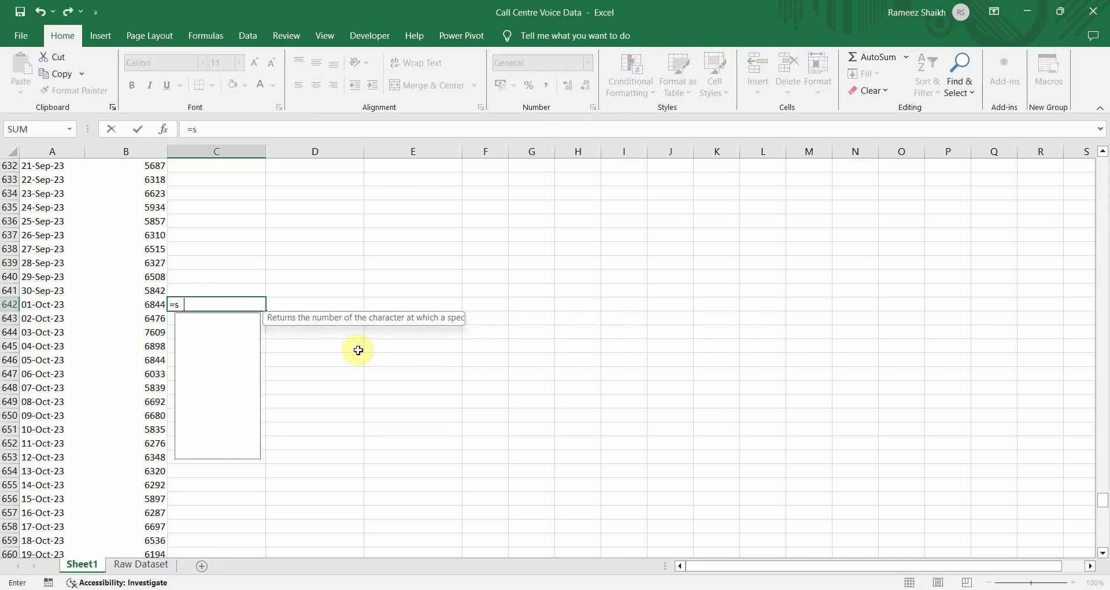
{"action": "key", "text": "Left"}
{"action": "key", "text": "shift+Down"}
{"action": "key", "text": "shift+Down"}
{"action": "key", "text": "shift+Down"}
{"action": "key", "text": "shift+Down"}
{"action": "key", "text": "shift+Down"}
{"action": "key", "text": "shift+Down"}
{"action": "key", "text": "shift+Down"}
{"action": "key", "text": "shift+Down"}
{"action": "key", "text": "shift+Down"}
{"action": "key", "text": "shift+Down"}
{"action": "key", "text": "shift+Down"}
{"action": "key", "text": "shift+Down"}
{"action": "key", "text": "shift+Down"}
{"action": "key", "text": "shift+Down"}
{"action": "key", "text": "shift+Down"}
{"action": "key", "text": "shift+Down"}
{"action": "key", "text": "shift+Down"}
{"action": "key", "text": "shift+Down"}
{"action": "key", "text": "shift+Down"}
{"action": "key", "text": "shift+Down"}
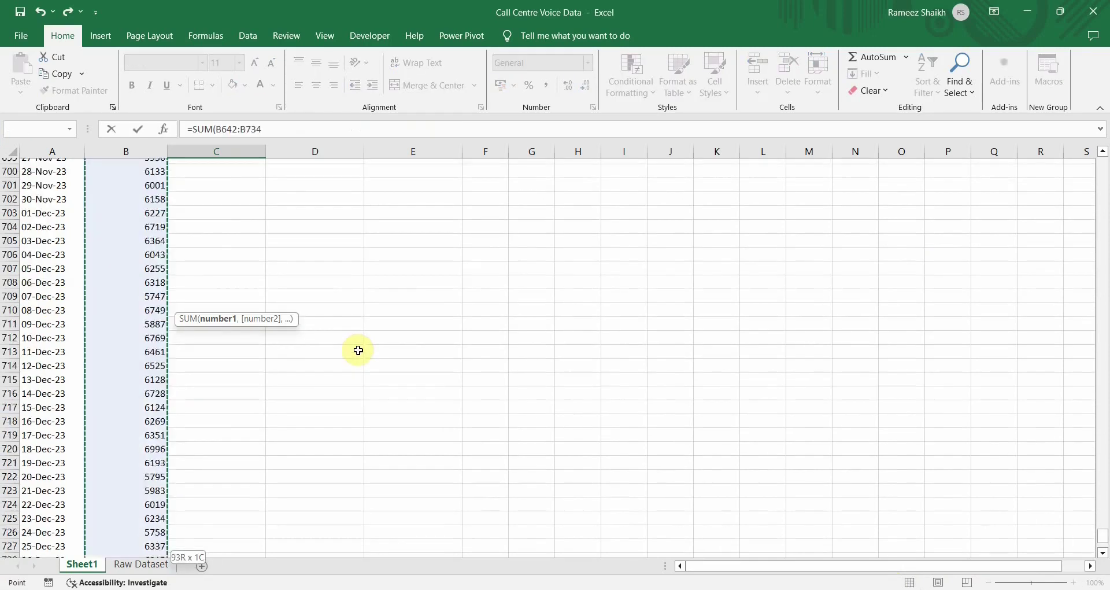
{"action": "key", "text": "Return"}
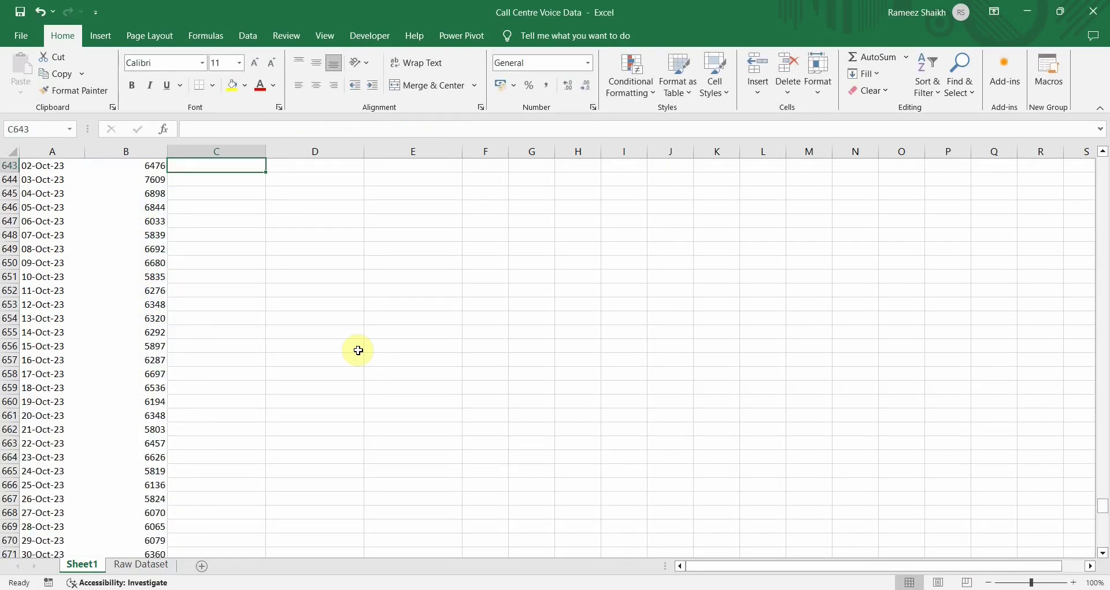
{"action": "key", "text": "Up"}
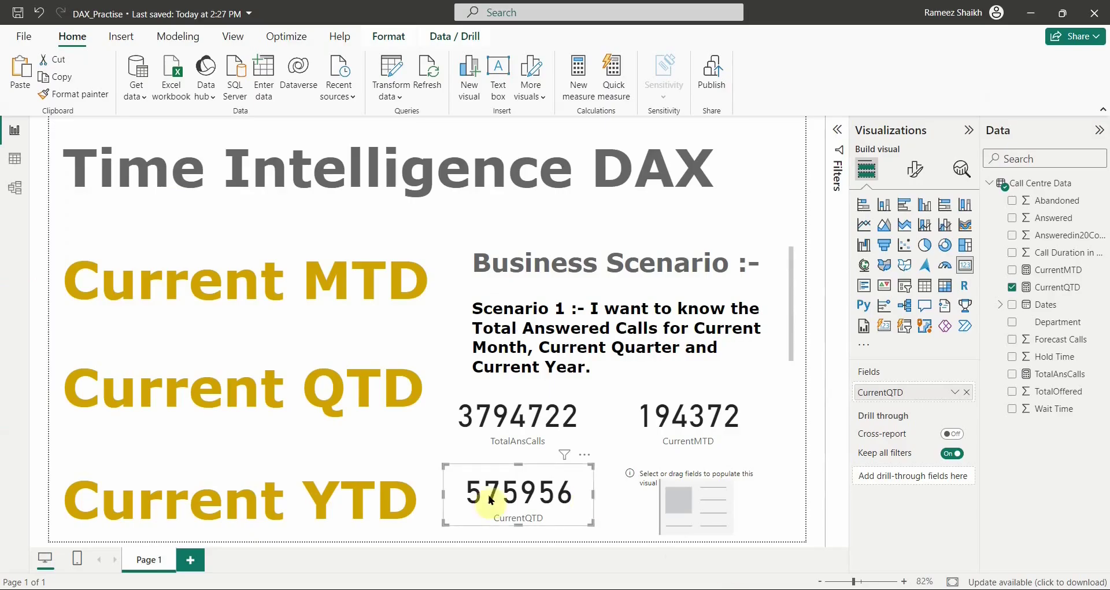
Select the empty card in the Power BI report and start a new measure named Current YTD, using the TOTALYTD function.
{"action": "left_click", "coordinate": [744, 487]}
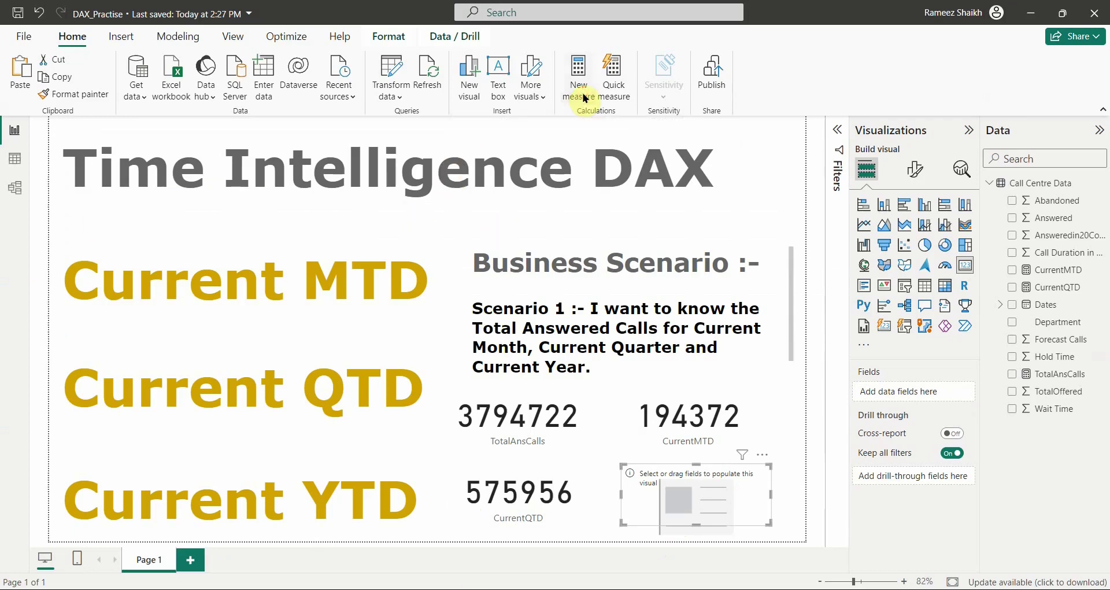
{"action": "key", "text": "ctrl+z"}
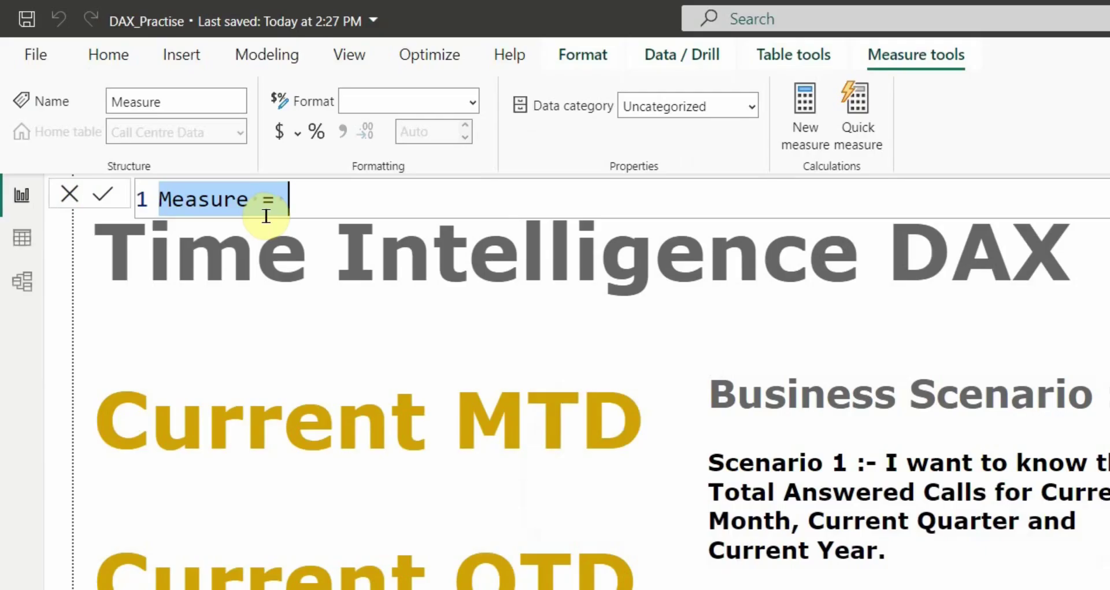
{"action": "type", "text": "C"}
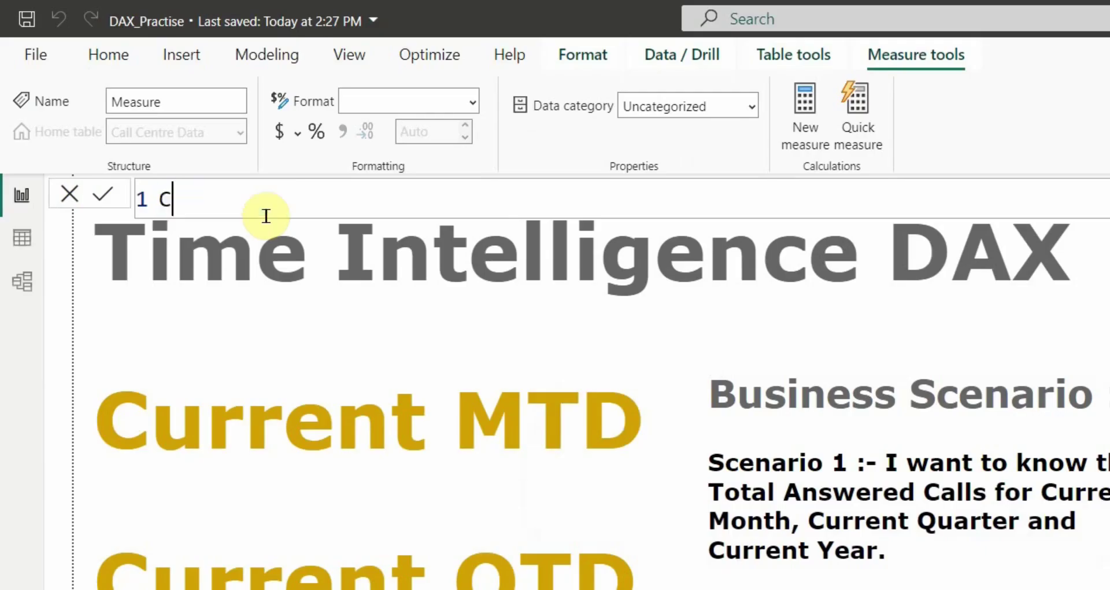
{"action": "type", "text": "urrent Y"}
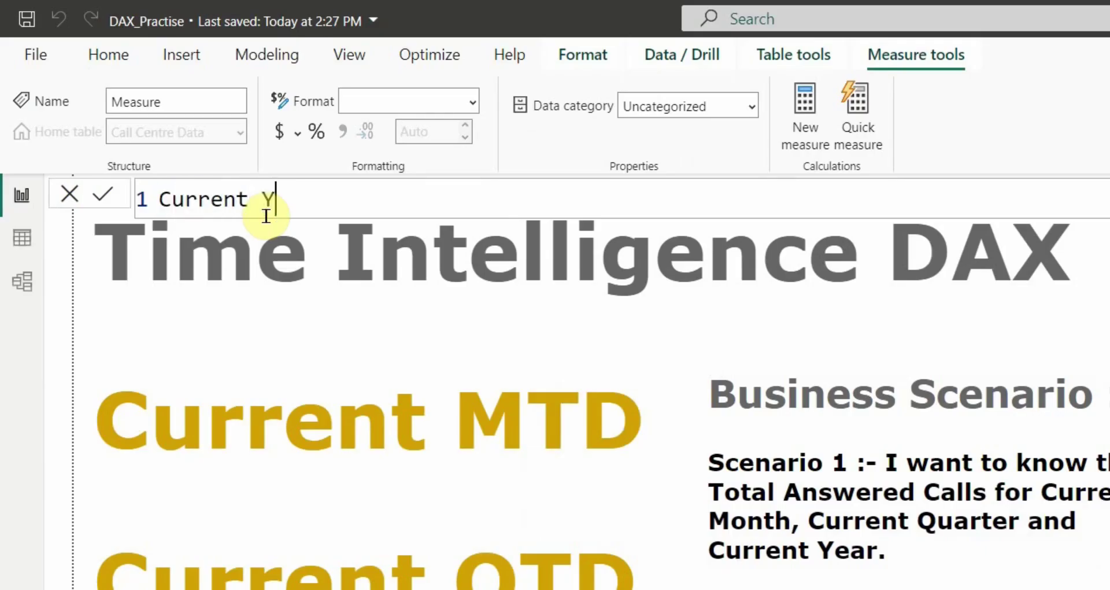
{"action": "type", "text": "TD ="}
{"action": "type", "text": "total"}
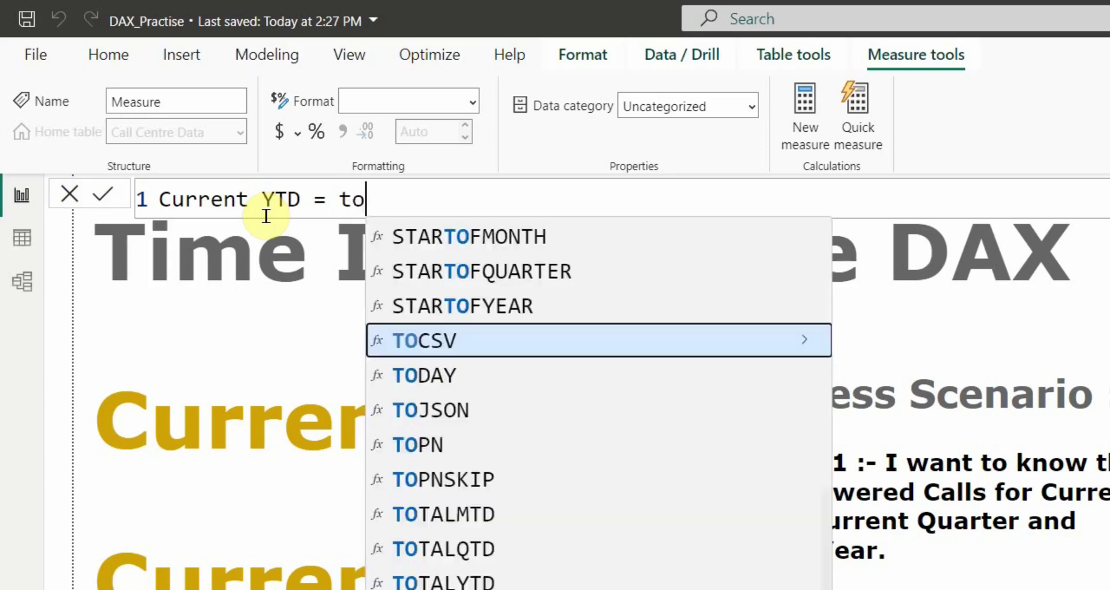
{"action": "key", "text": "Down"}
{"action": "key", "text": "Down"}
{"action": "key", "text": "Down"}
{"action": "key", "text": "Down"}
{"action": "key", "text": "Tab"}
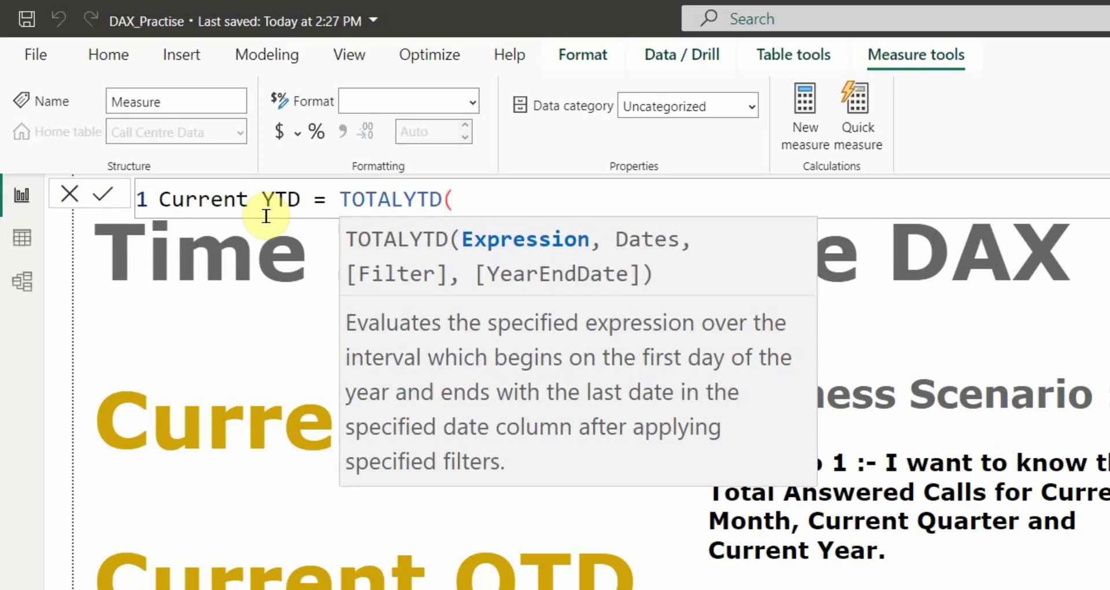
Complete Current YTD with [TotalAnsCalls] and 'Call Centre Data'[Dates], commit it, and add it to the empty card below CurrentMTD.
{"action": "type", "text": "tot"}
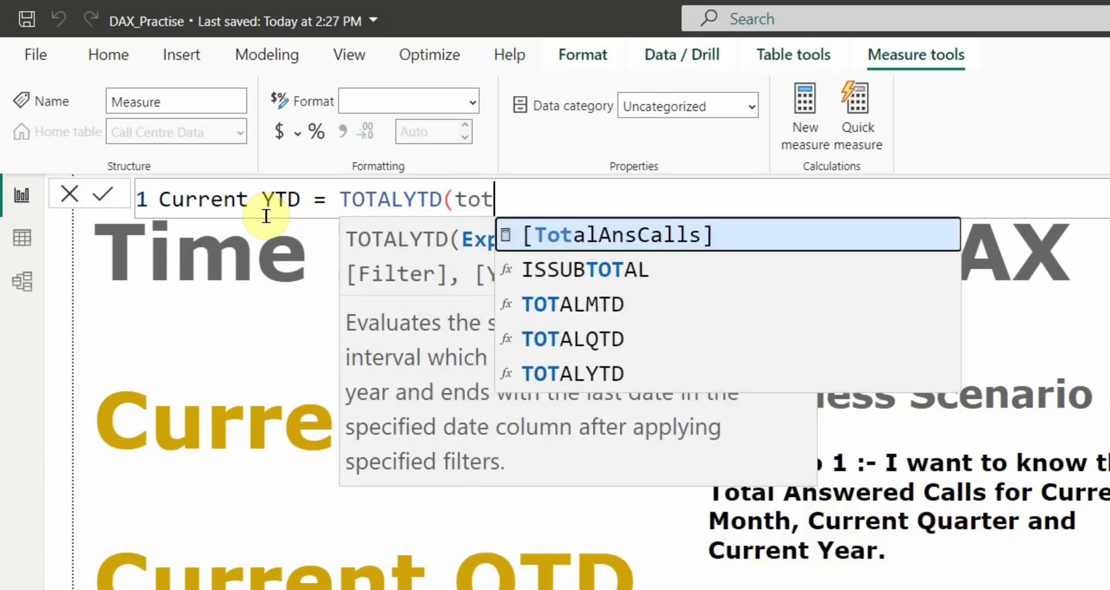
{"action": "key", "text": "Tab"}
{"action": "type", "text": ","}
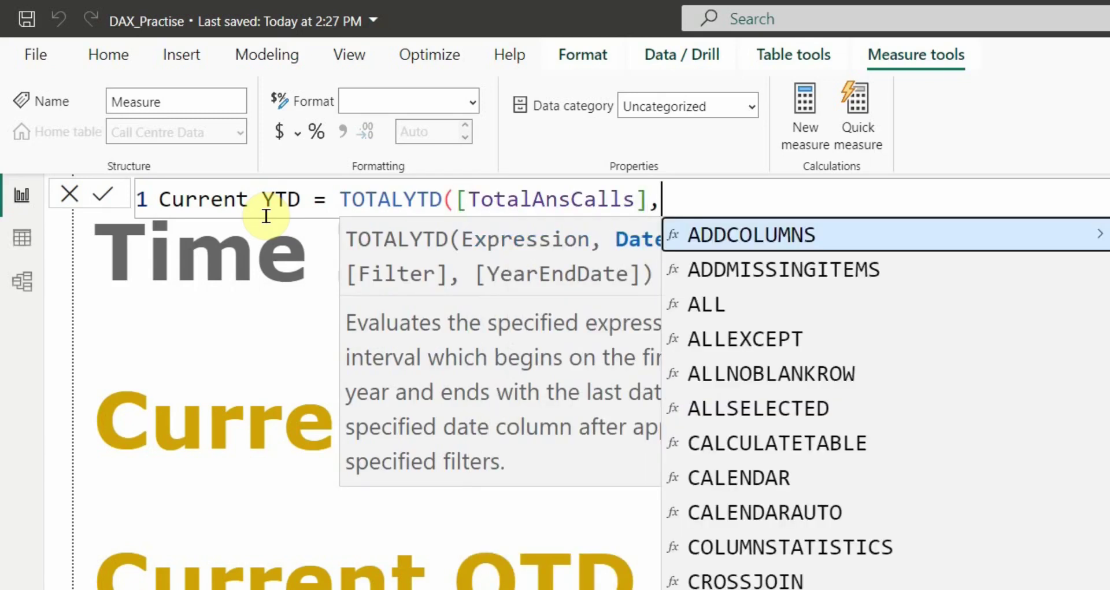
{"action": "type", "text": "dates"}
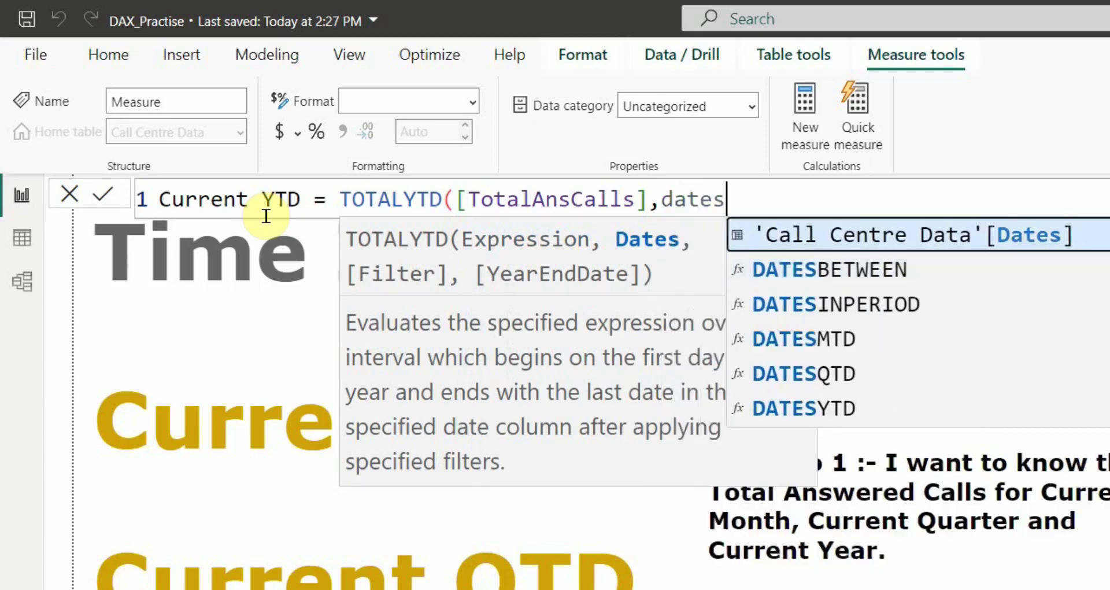
{"action": "key", "text": "Tab"}
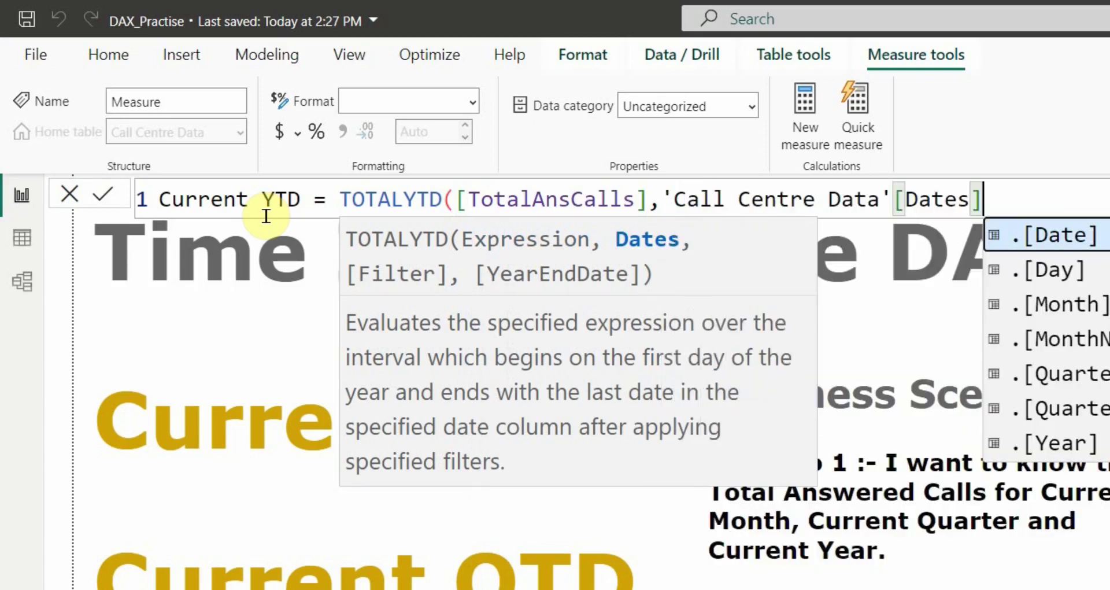
{"action": "type", "text": ")"}
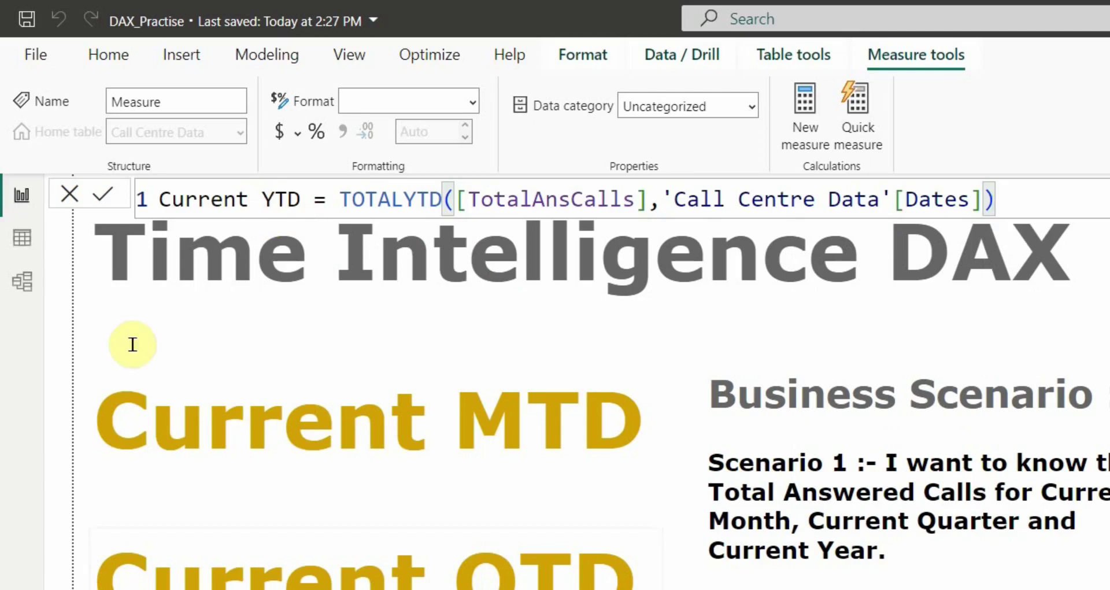
{"action": "left_click", "coordinate": [104, 196]}
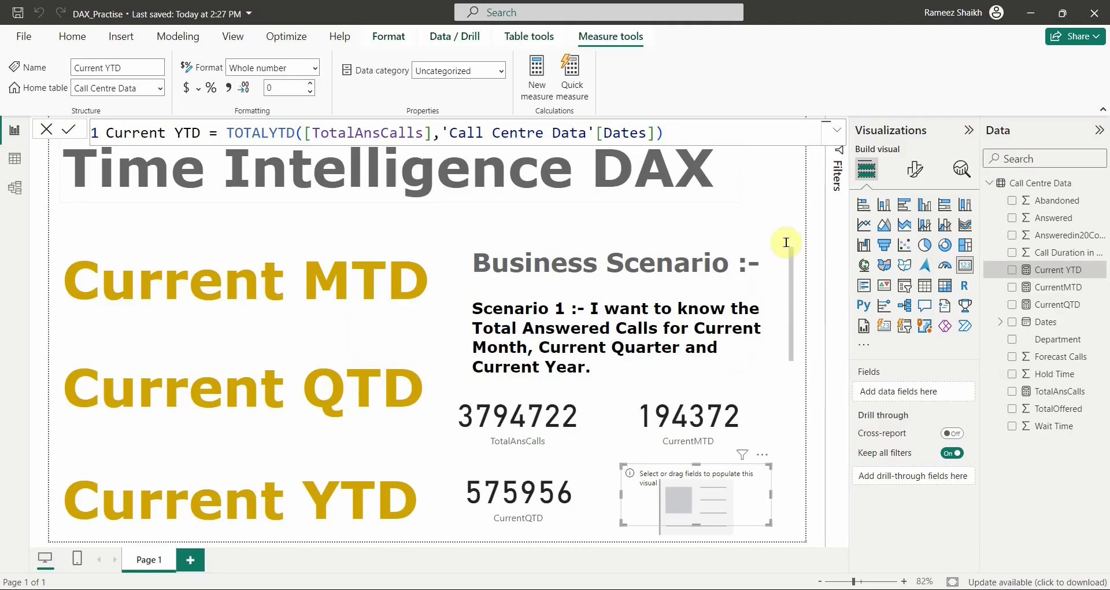
{"action": "left_click_drag", "start_coordinate": [1051, 270], "coordinate": [708, 496]}
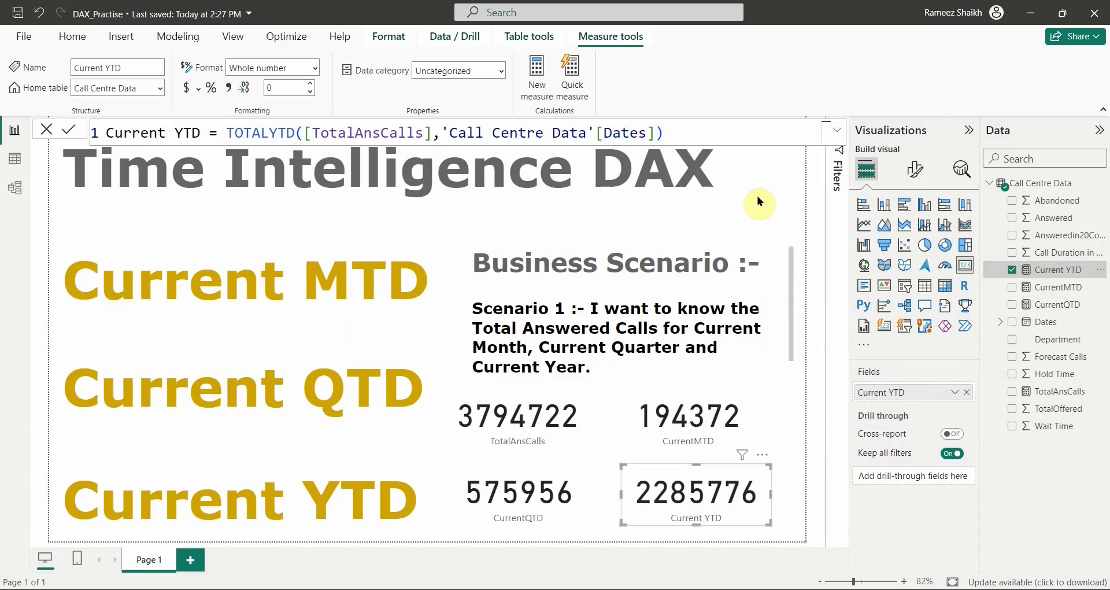
Switch to the Excel workbook, clear the quarter sum in C642, and enter =SUM(B369:B733) in C369 beside 01-Jan-23.
{"action": "key", "text": "alt+Tab"}
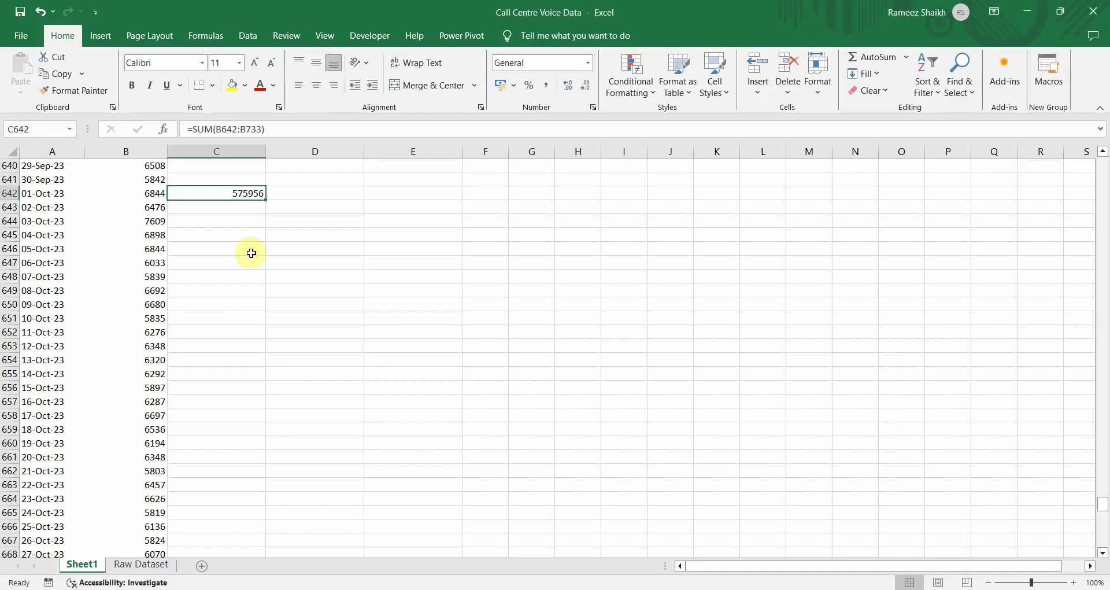
{"action": "key", "text": "Delete"}
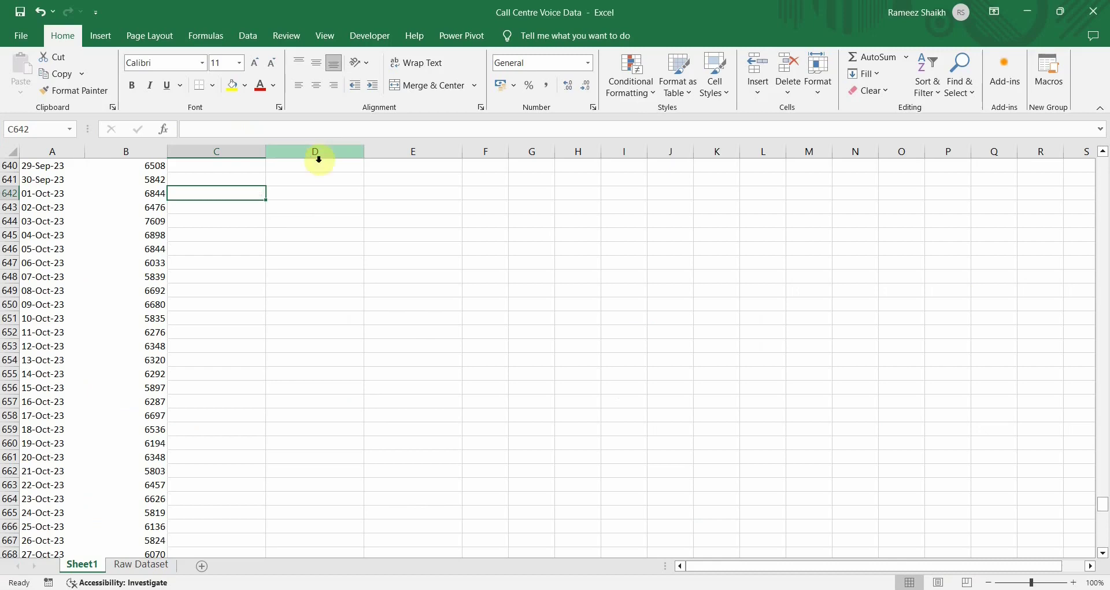
{"action": "scroll", "coordinate": [247, 338], "scroll_direction": "up", "scroll_amount": 20}
{"action": "scroll", "coordinate": [247, 338], "scroll_direction": "up", "scroll_amount": 19}
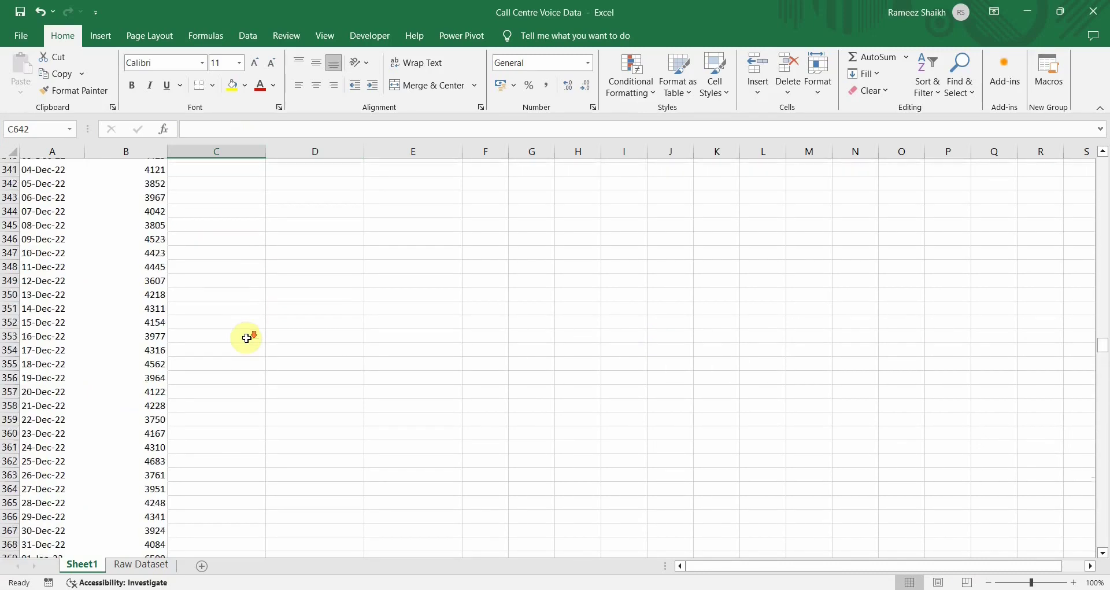
{"action": "scroll", "coordinate": [92, 331], "scroll_direction": "down", "scroll_amount": 5}
{"action": "left_click", "coordinate": [210, 512]}
{"action": "scroll", "coordinate": [307, 428], "scroll_direction": "down", "scroll_amount": 10}
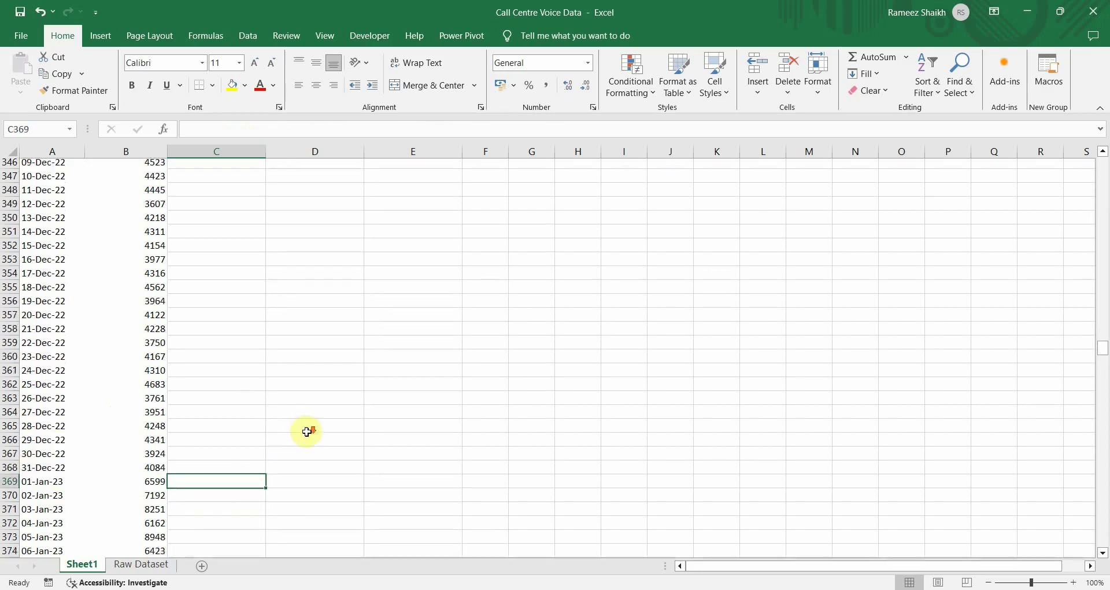
{"action": "scroll", "coordinate": [308, 430], "scroll_direction": "up", "scroll_amount": 5}
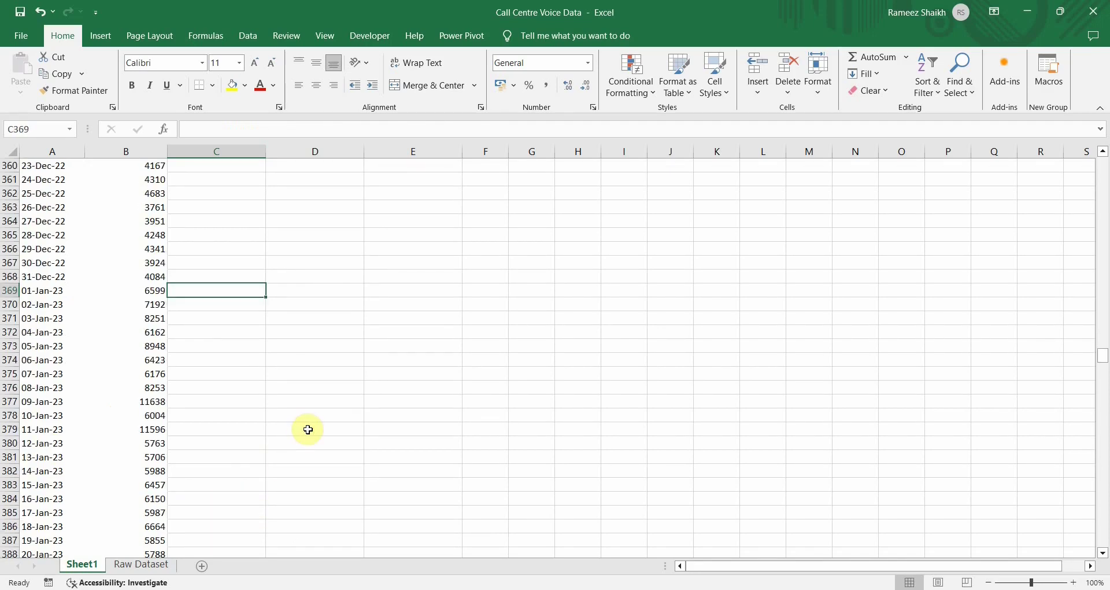
{"action": "type", "text": "=SUM("}
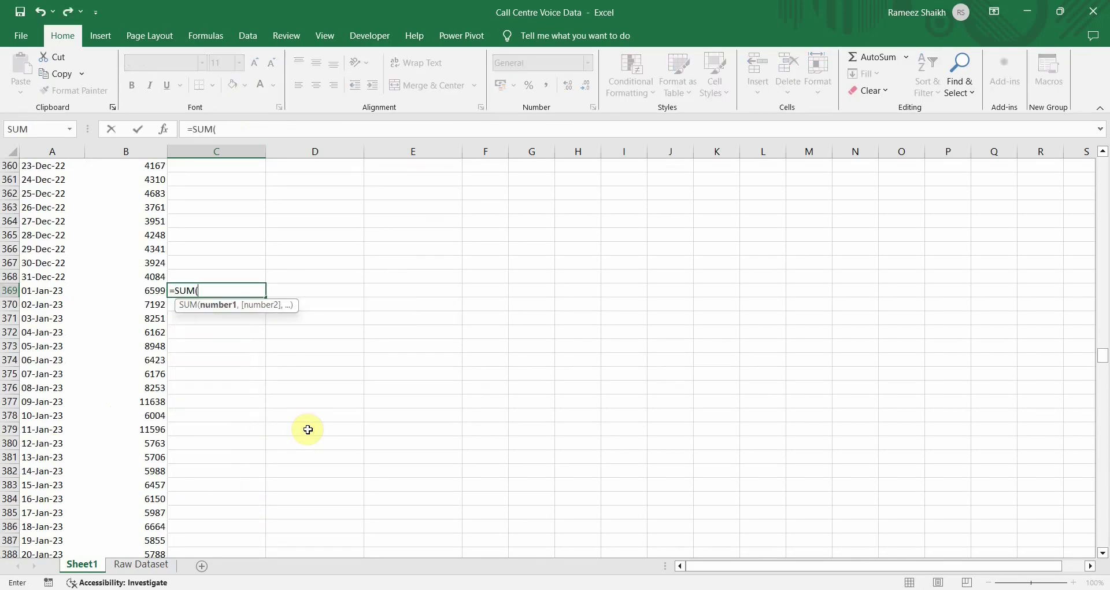
{"action": "key", "text": "Left"}
{"action": "key", "text": "ctrl+shift+Down"}
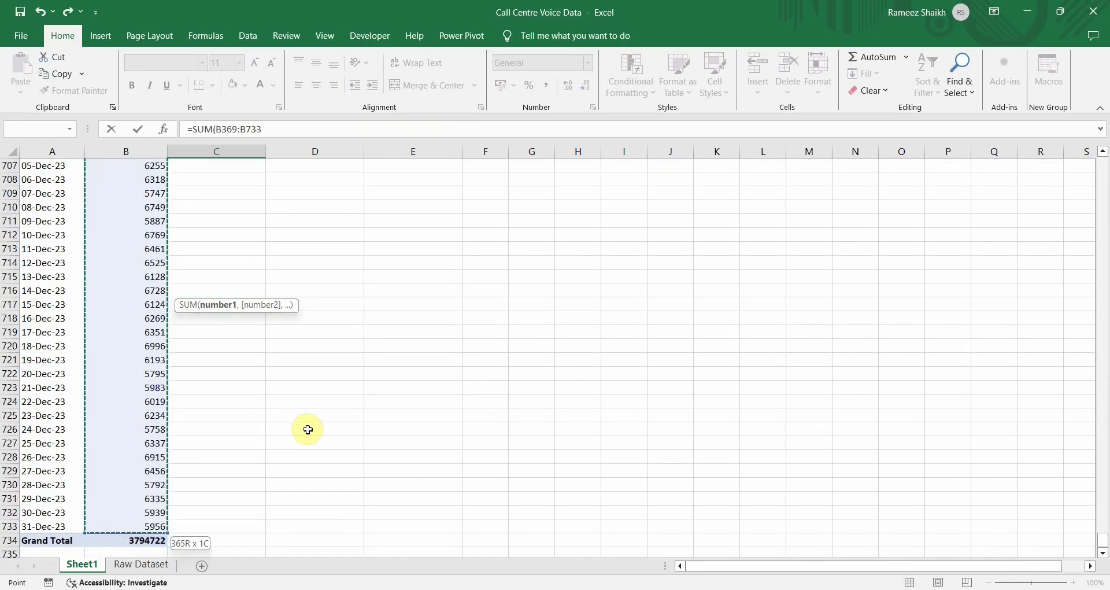
{"action": "type", "text": ")"}
{"action": "key", "text": "Return"}
{"action": "scroll", "coordinate": [308, 429], "scroll_direction": "up", "scroll_amount": 3}
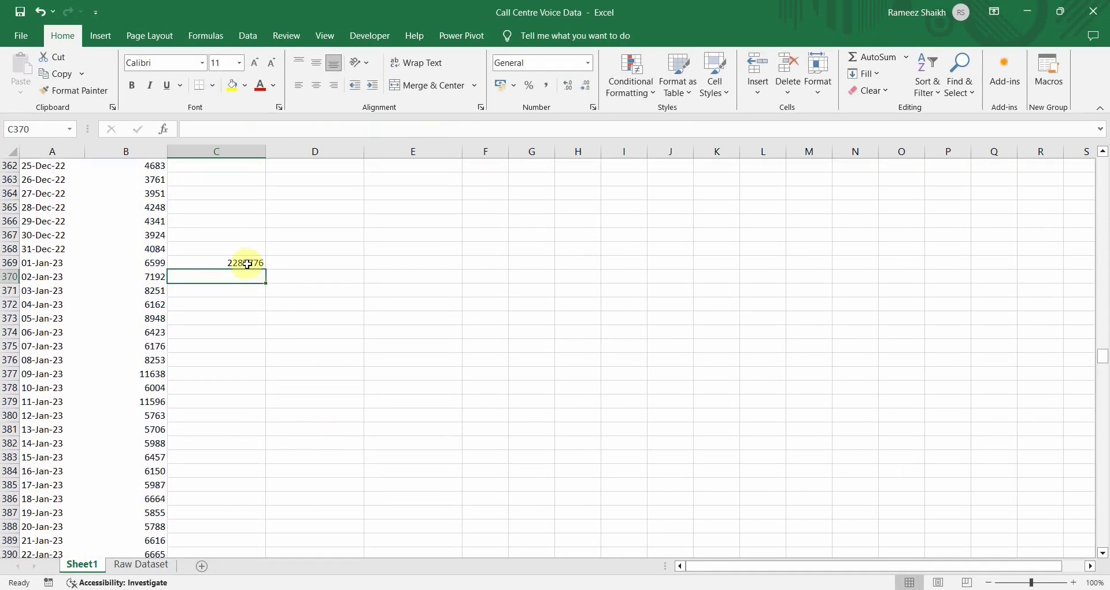
{"action": "left_click", "coordinate": [247, 262]}
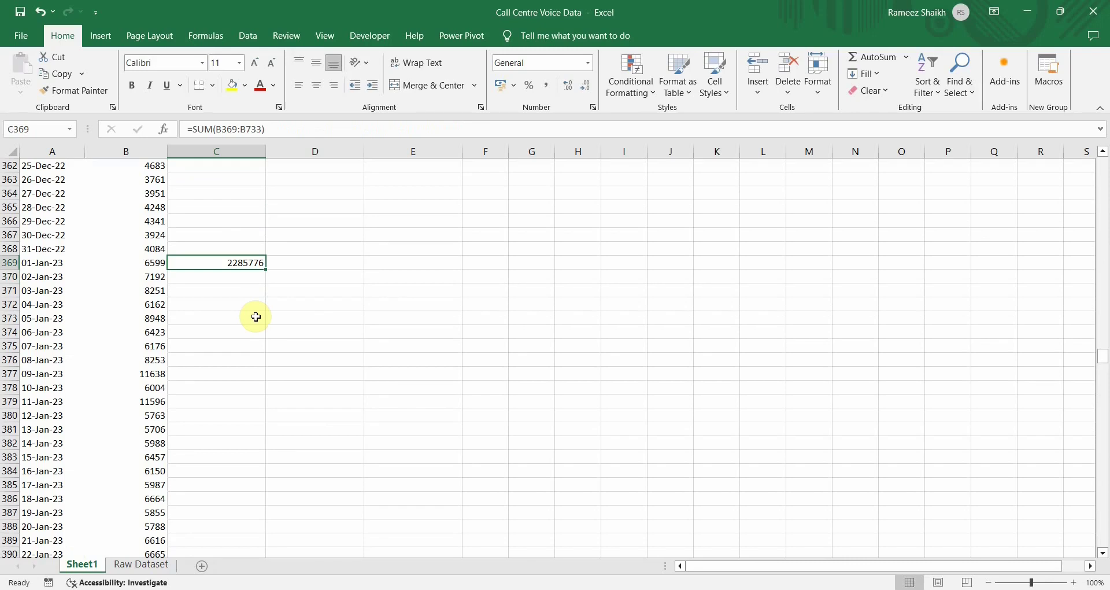
Switch back to the Power BI report, deselect the Current YTD card, and add a new report page.
{"action": "left_click", "coordinate": [743, 585]}
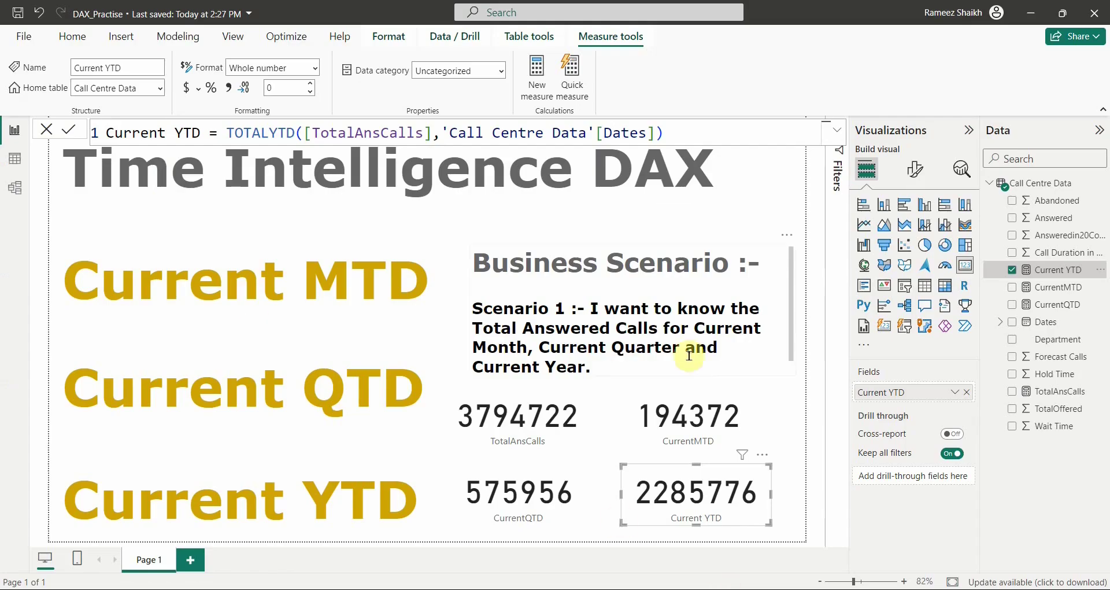
{"action": "left_click", "coordinate": [198, 214]}
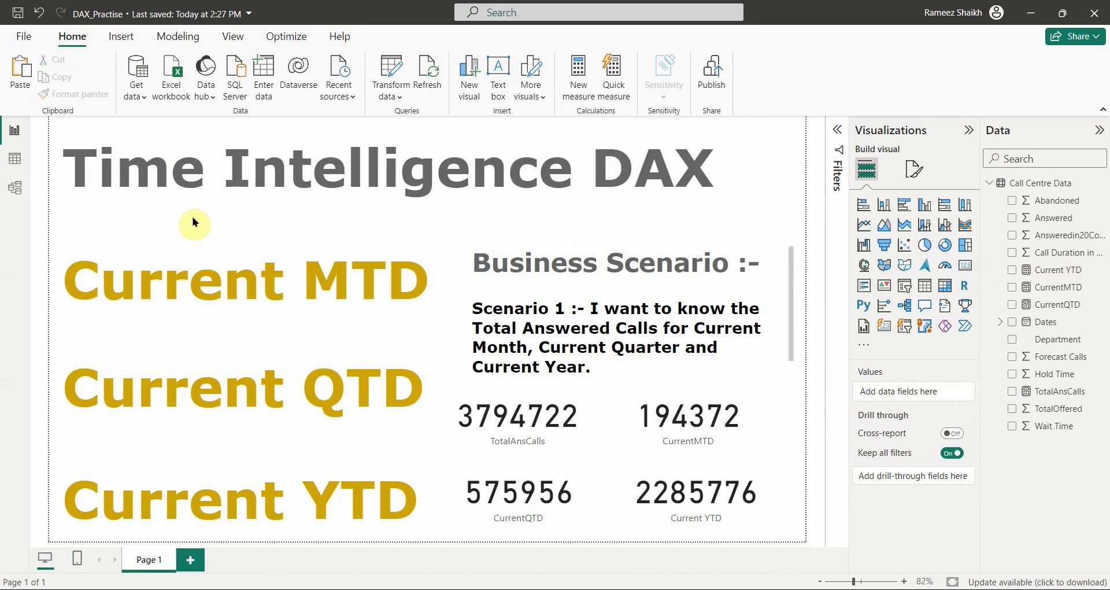
{"action": "left_click", "coordinate": [189, 560]}
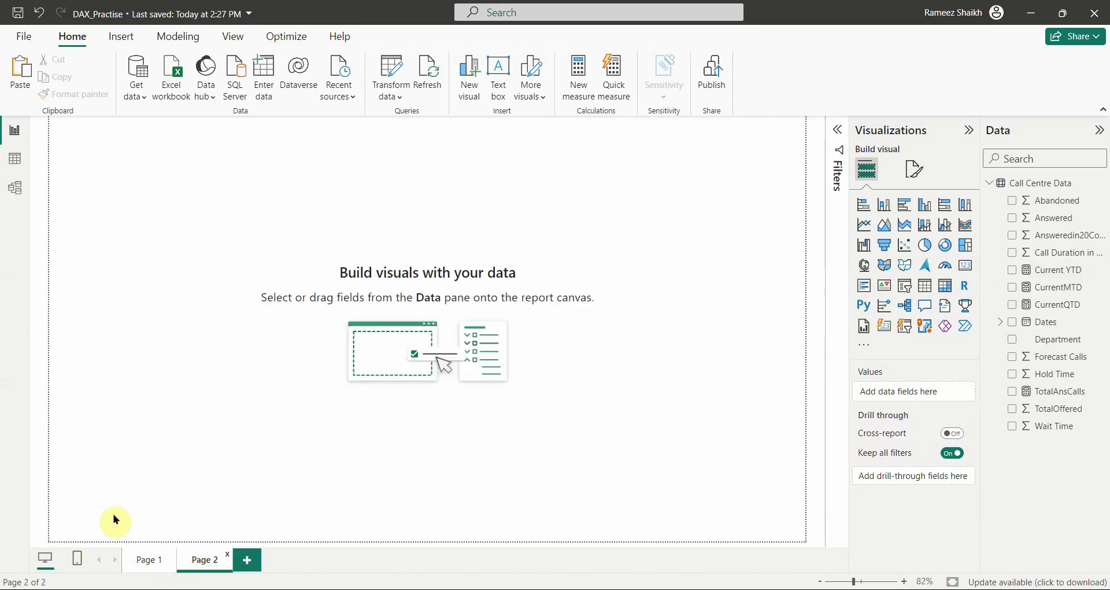
Insert a matrix visual on Page 2 and enlarge it slightly in both width and height.
{"action": "left_click", "coordinate": [945, 285]}
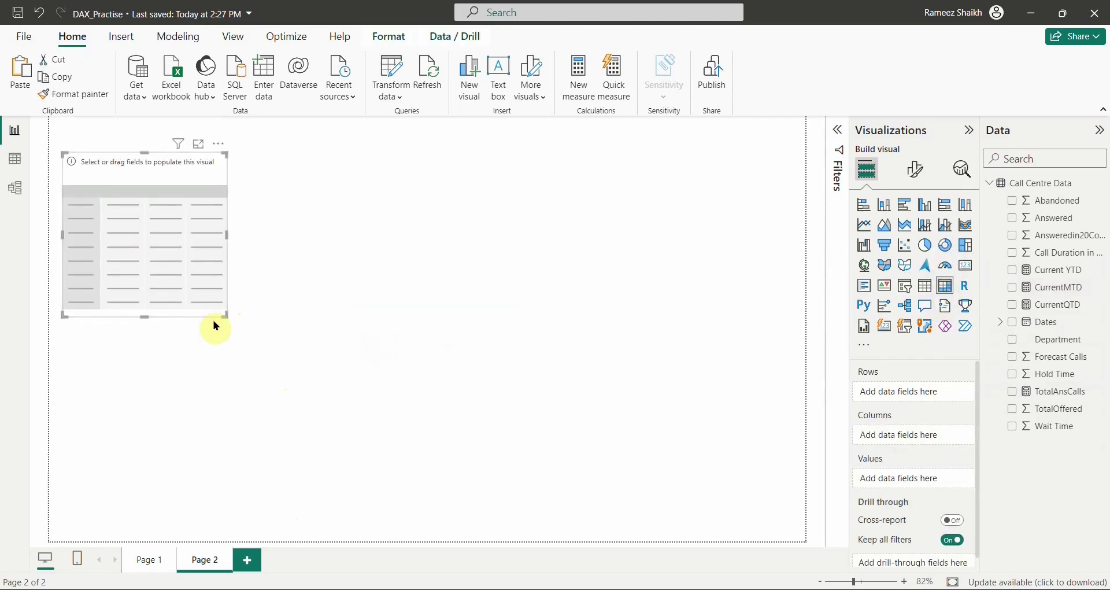
{"action": "left_click_drag", "start_coordinate": [217, 318], "coordinate": [271, 356]}
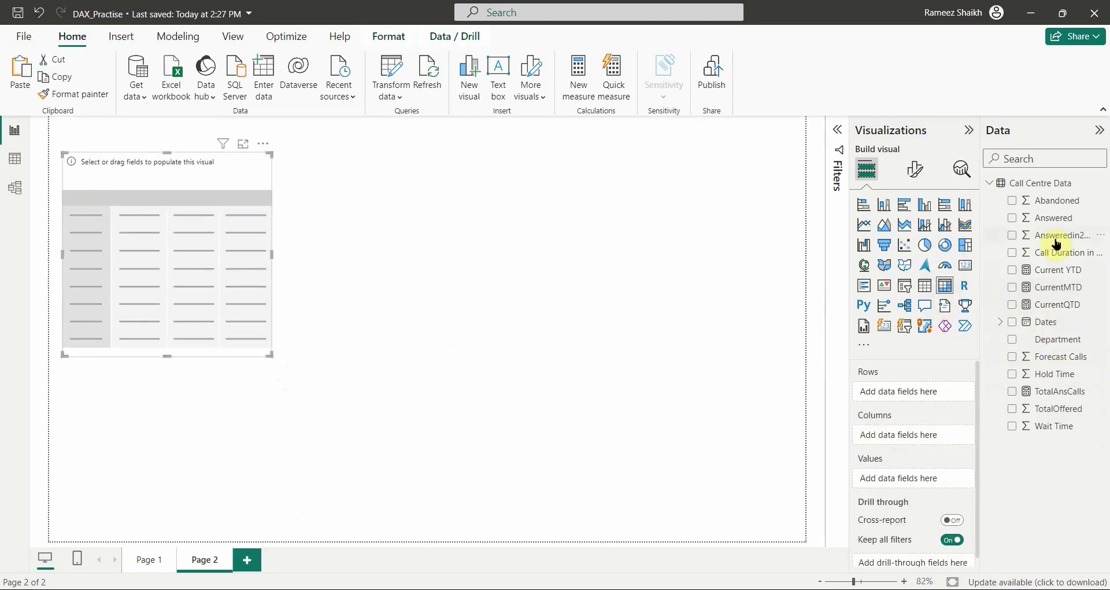
Fill the matrix with the Dates hierarchy as rows and CurrentMTD, CurrentQTD and Current YTD as values, making it slightly wider and shorter.
{"action": "left_click_drag", "start_coordinate": [1047, 322], "coordinate": [169, 264]}
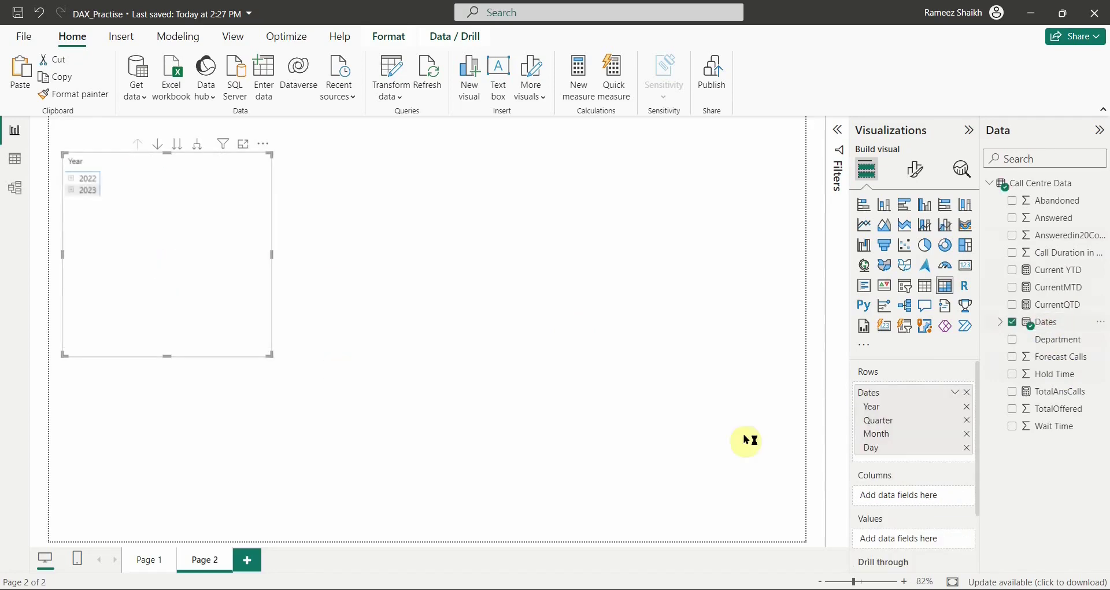
{"action": "left_click_drag", "start_coordinate": [1048, 292], "coordinate": [165, 245]}
{"action": "left_click_drag", "start_coordinate": [1064, 312], "coordinate": [234, 202]}
{"action": "left_click_drag", "start_coordinate": [1052, 269], "coordinate": [253, 236]}
{"action": "left_click_drag", "start_coordinate": [270, 355], "coordinate": [312, 308]}
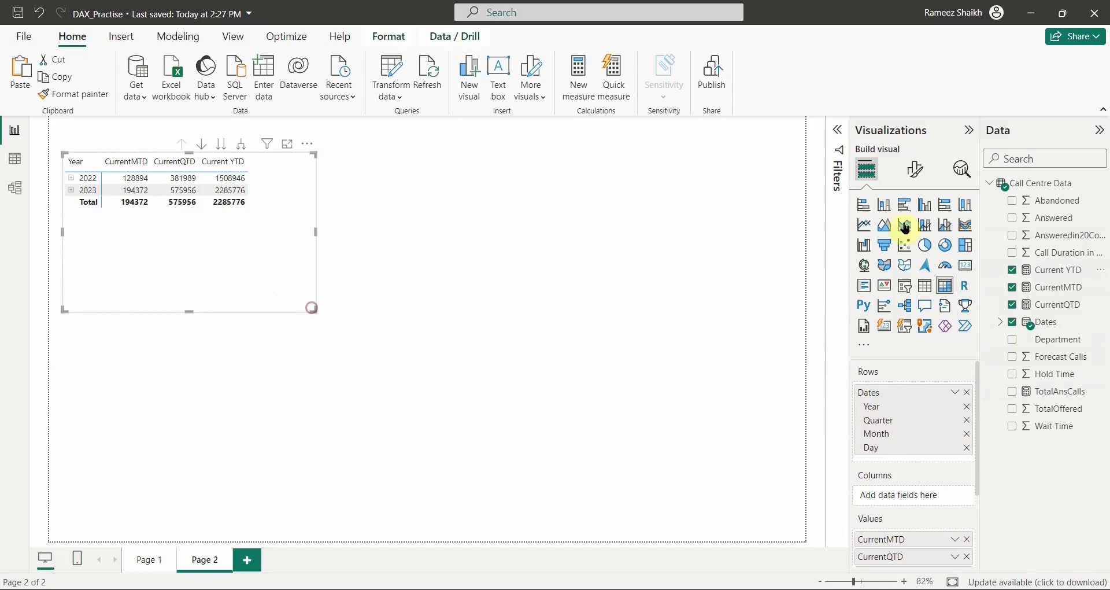
Set the font size of the matrix values to 20.
{"action": "left_click", "coordinate": [915, 169]}
{"action": "left_click", "coordinate": [910, 327]}
{"action": "left_click", "coordinate": [953, 394]}
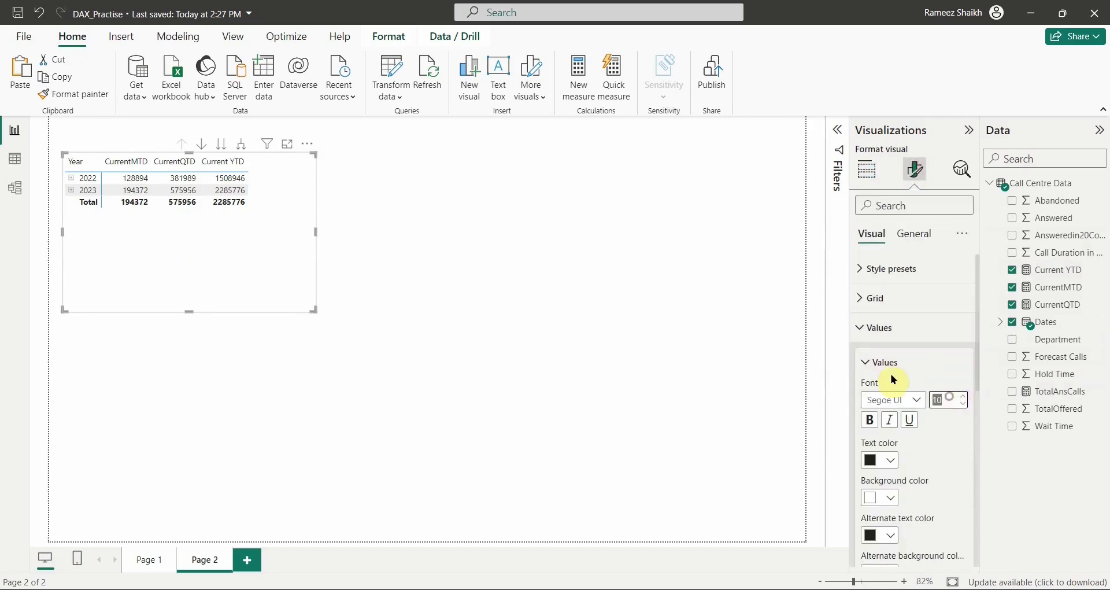
{"action": "type", "text": "20"}
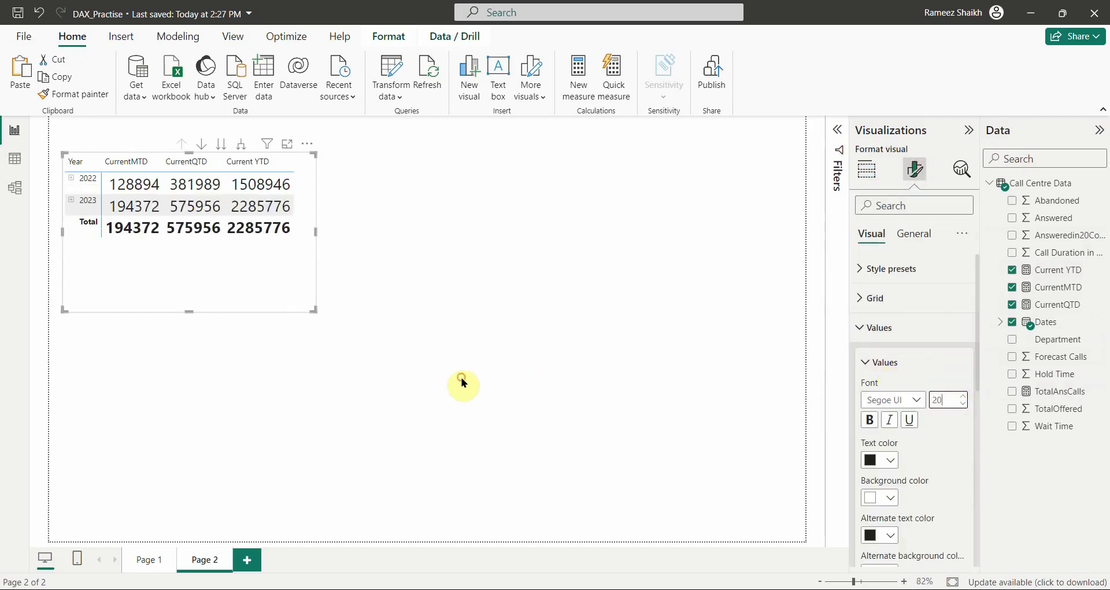
{"action": "left_click", "coordinate": [461, 377]}
Set the matrix row headers' font size to 20 and widen the matrix so all three measure columns fit.
{"action": "left_click", "coordinate": [278, 291]}
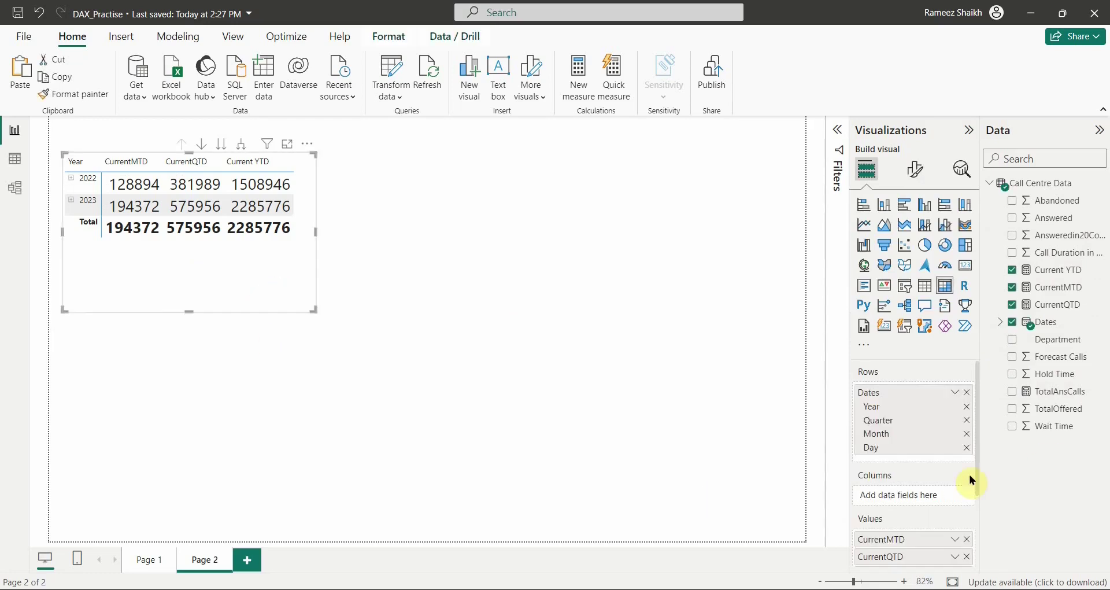
{"action": "left_click", "coordinate": [915, 169]}
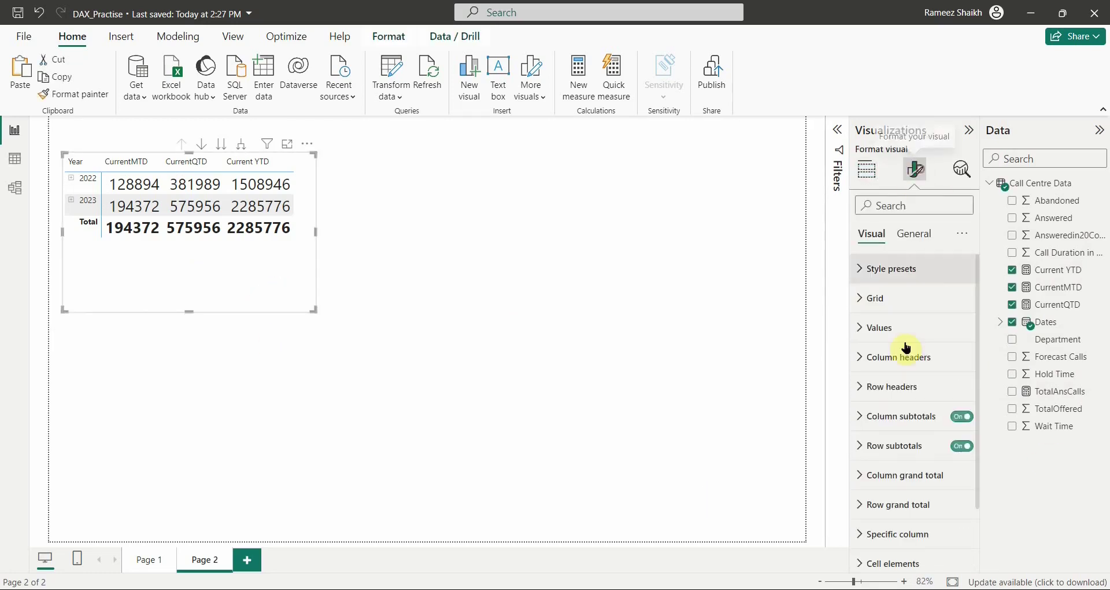
{"action": "left_click", "coordinate": [916, 387]}
{"action": "left_click", "coordinate": [948, 459]}
{"action": "type", "text": "20"}
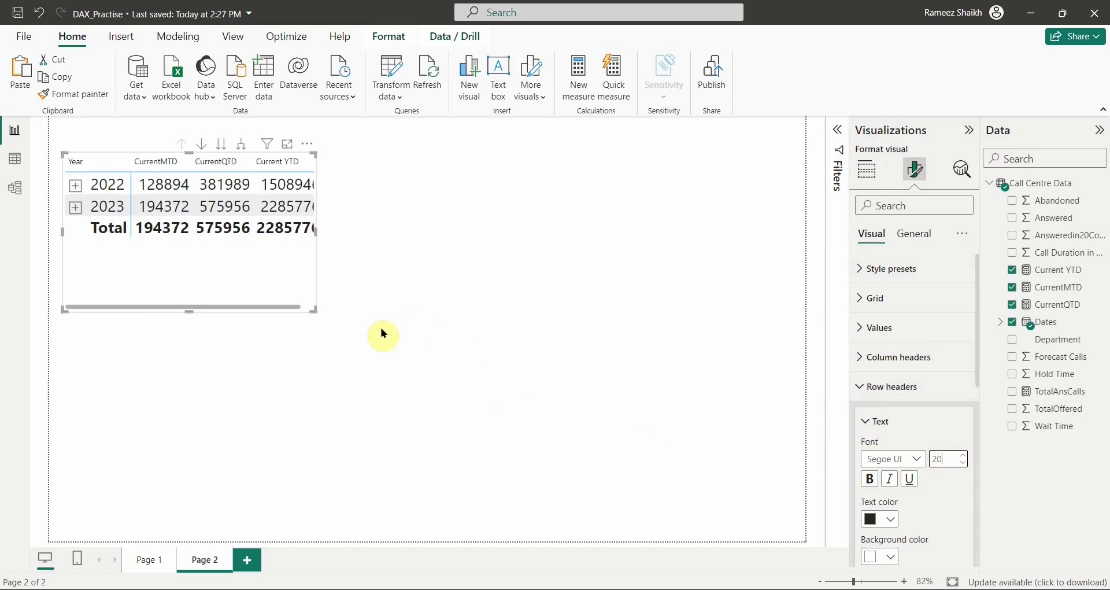
{"action": "left_click_drag", "start_coordinate": [314, 310], "coordinate": [428, 325]}
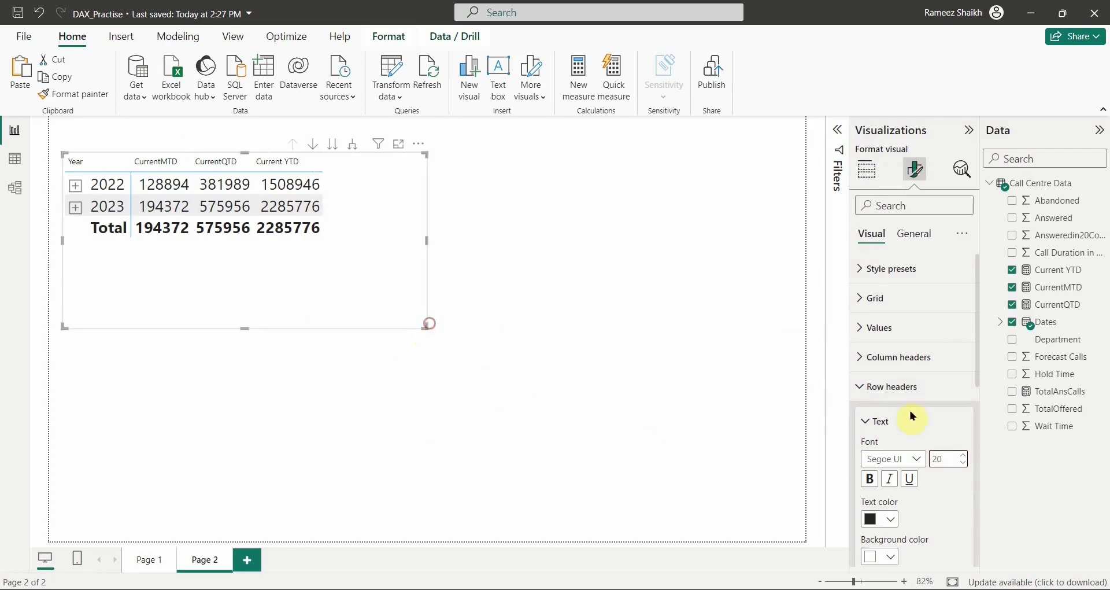
Set the matrix column headers' font size to 20 and enlarge the matrix slightly in both width and height.
{"action": "left_click", "coordinate": [900, 357]}
{"action": "left_click", "coordinate": [942, 429]}
{"action": "type", "text": "20"}
{"action": "key", "text": "Return"}
{"action": "left_click", "coordinate": [439, 340]}
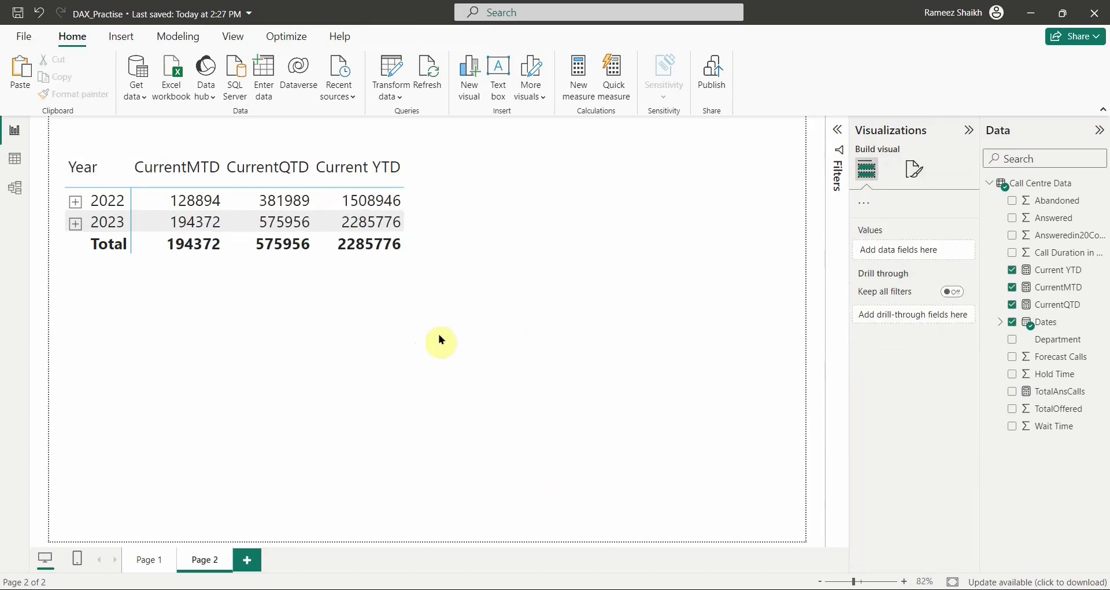
{"action": "left_click", "coordinate": [422, 325]}
{"action": "left_click_drag", "start_coordinate": [427, 325], "coordinate": [456, 339]}
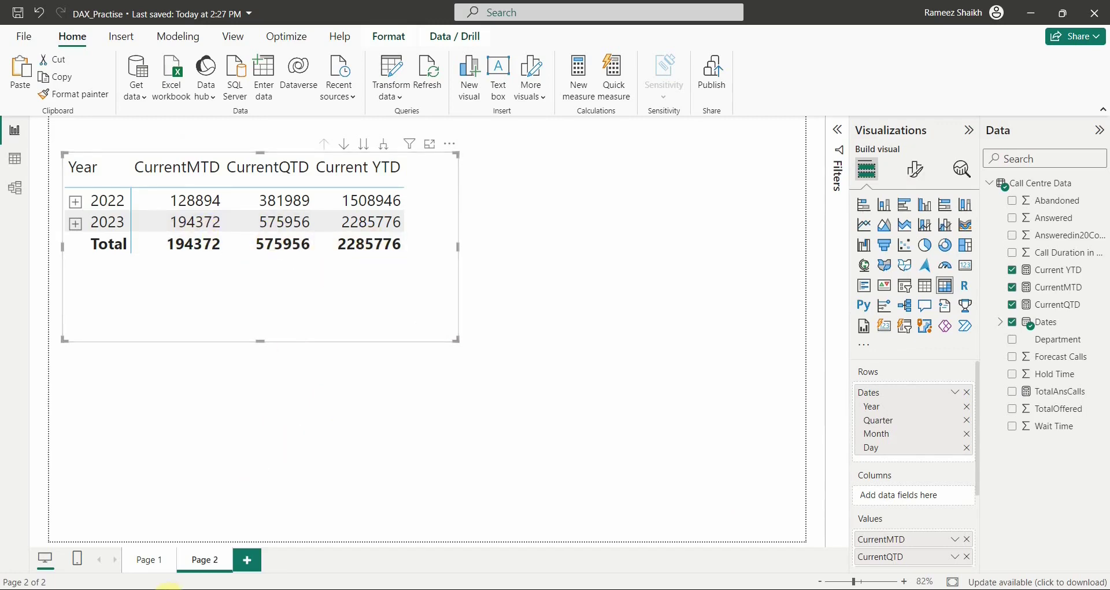
Copy the TotalAnsCalls, CurrentMTD, CurrentQTD and Current YTD cards from Page 1 to Page 2 and place them as a group below the matrix.
{"action": "left_click", "coordinate": [137, 561]}
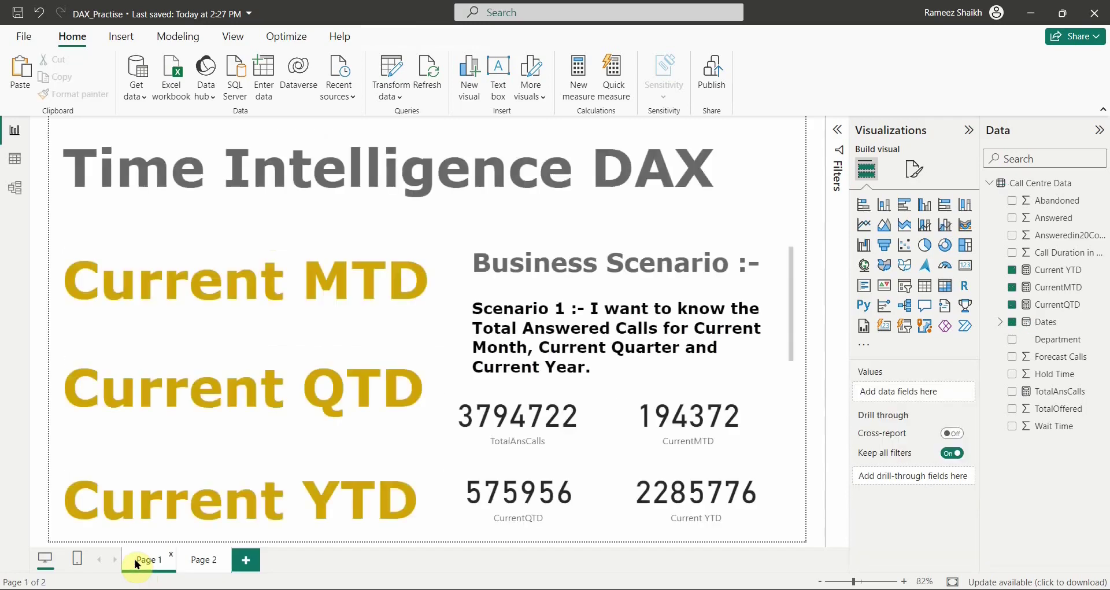
{"action": "left_click", "coordinate": [542, 420]}
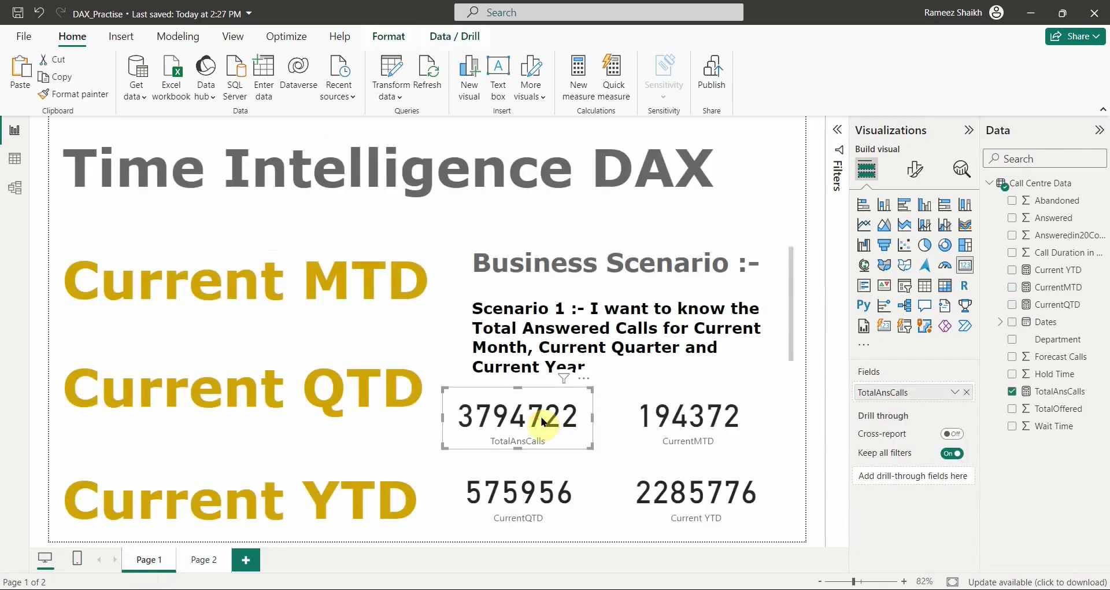
{"action": "left_click", "coordinate": [633, 431], "text": "ctrl"}
{"action": "left_click", "coordinate": [507, 504], "text": "ctrl"}
{"action": "left_click", "coordinate": [665, 492], "text": "ctrl"}
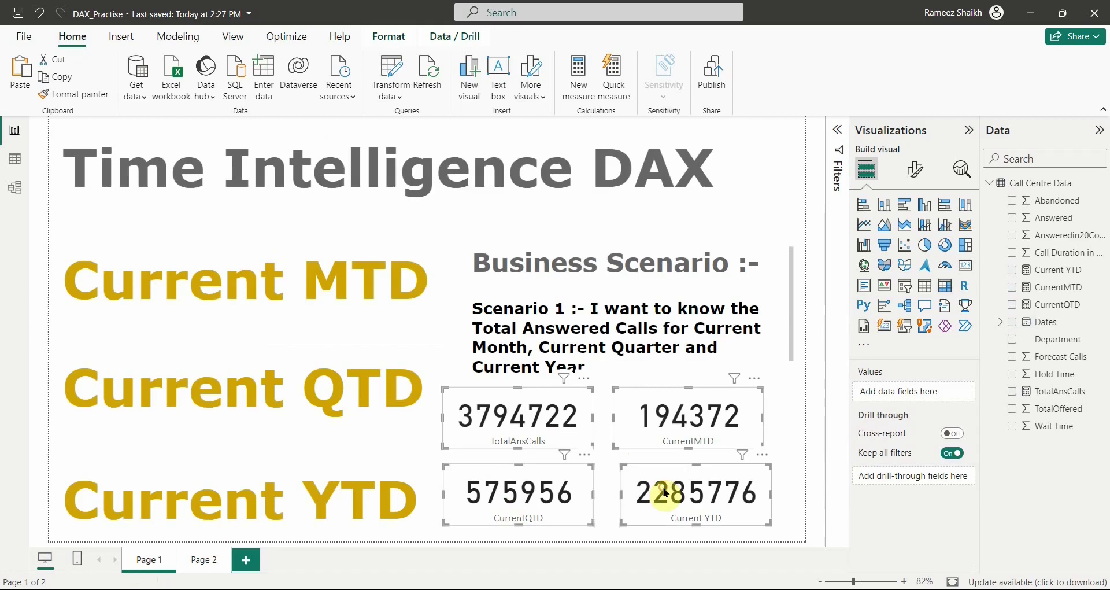
{"action": "left_click", "coordinate": [204, 559]}
{"action": "left_click", "coordinate": [415, 431]}
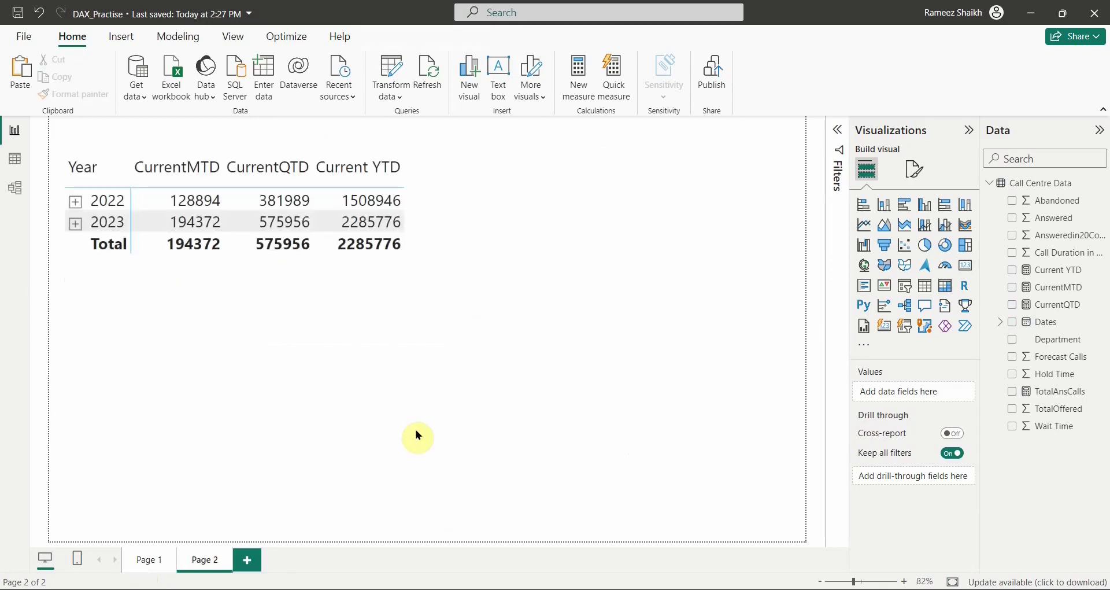
{"action": "key", "text": "ctrl+v"}
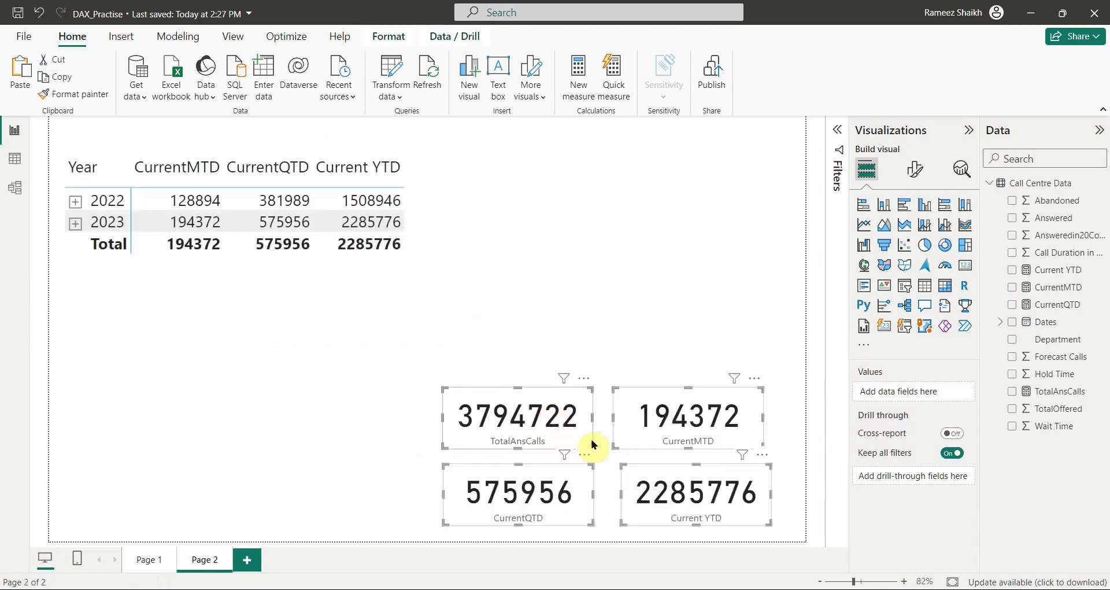
{"action": "left_click_drag", "start_coordinate": [584, 457], "coordinate": [230, 400]}
{"action": "left_click", "coordinate": [545, 287]}
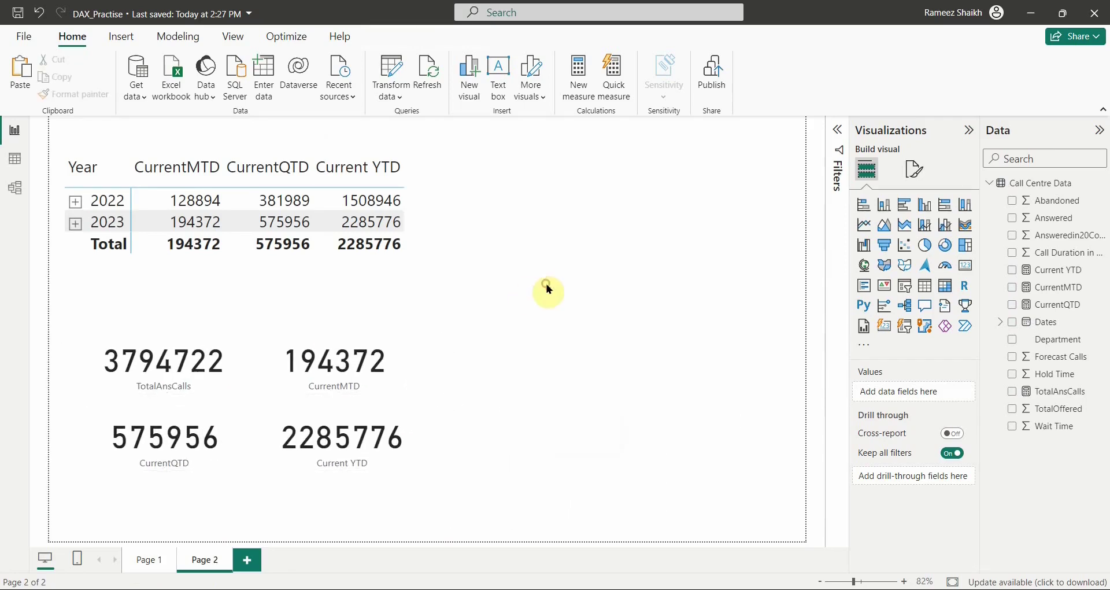
Expand 2023 and its Qtr 4 in the matrix and compare December's CurrentMTD value with the CurrentMTD card.
{"action": "left_click", "coordinate": [369, 380]}
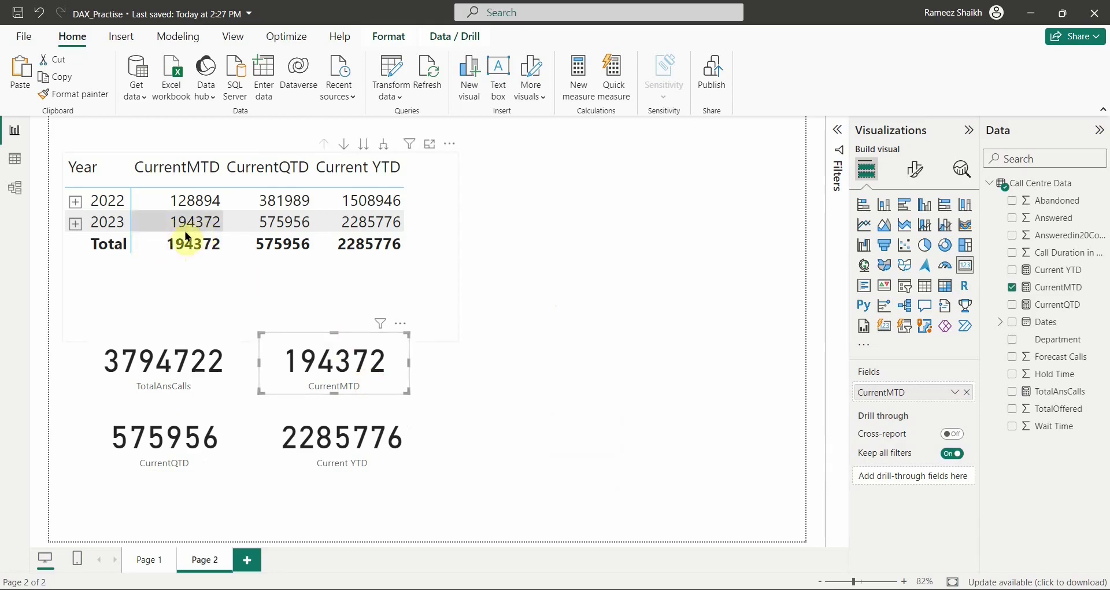
{"action": "left_click", "coordinate": [75, 223]}
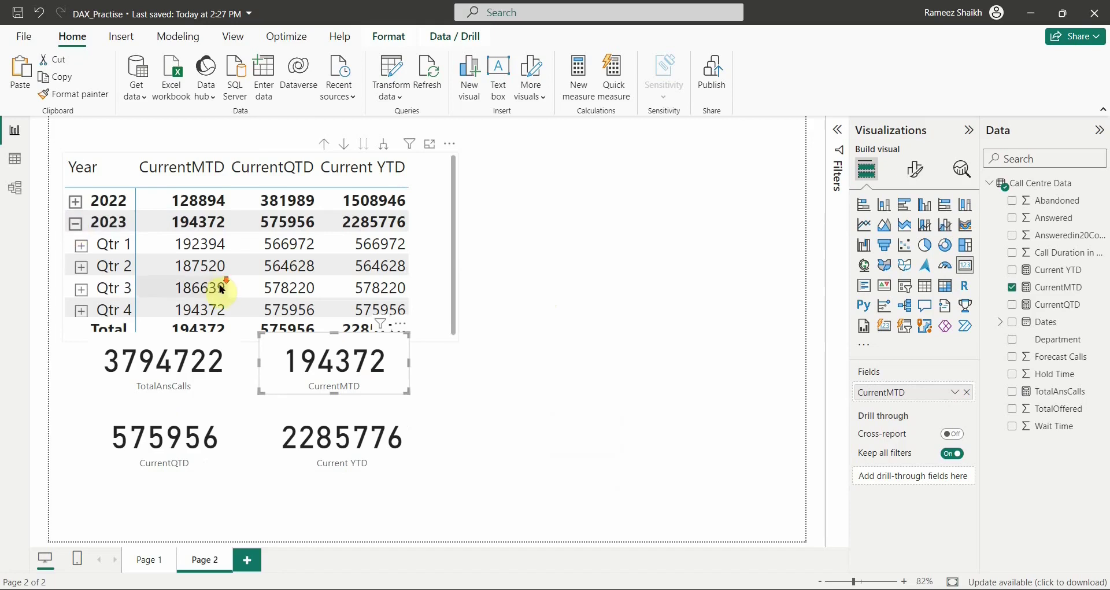
{"action": "left_click", "coordinate": [83, 309]}
{"action": "scroll", "coordinate": [218, 248], "scroll_direction": "down", "scroll_amount": 3}
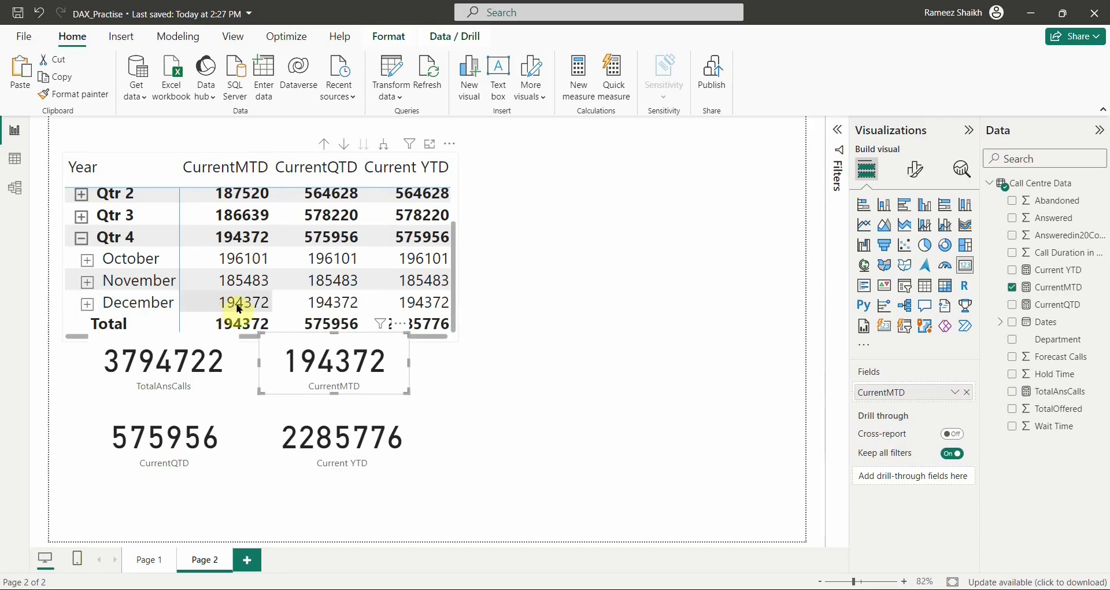
{"action": "left_click_drag", "start_coordinate": [351, 365], "coordinate": [356, 375]}
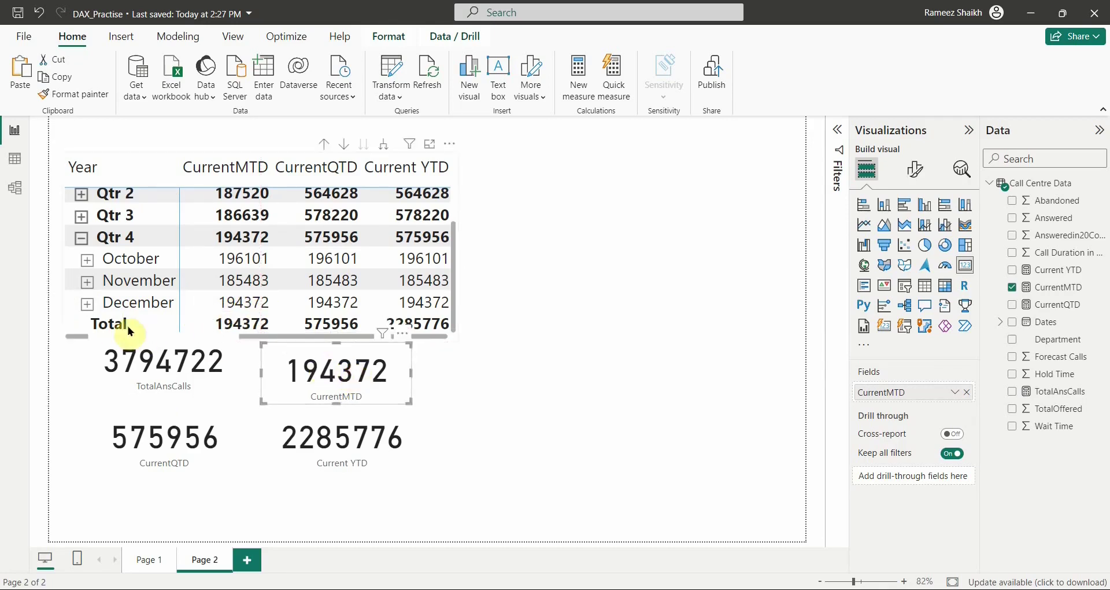
Compare the CurrentQTD card with the Qtr 4 row of 2023, collapsing and re-expanding the quarter to examine its months.
{"action": "left_click", "coordinate": [79, 239]}
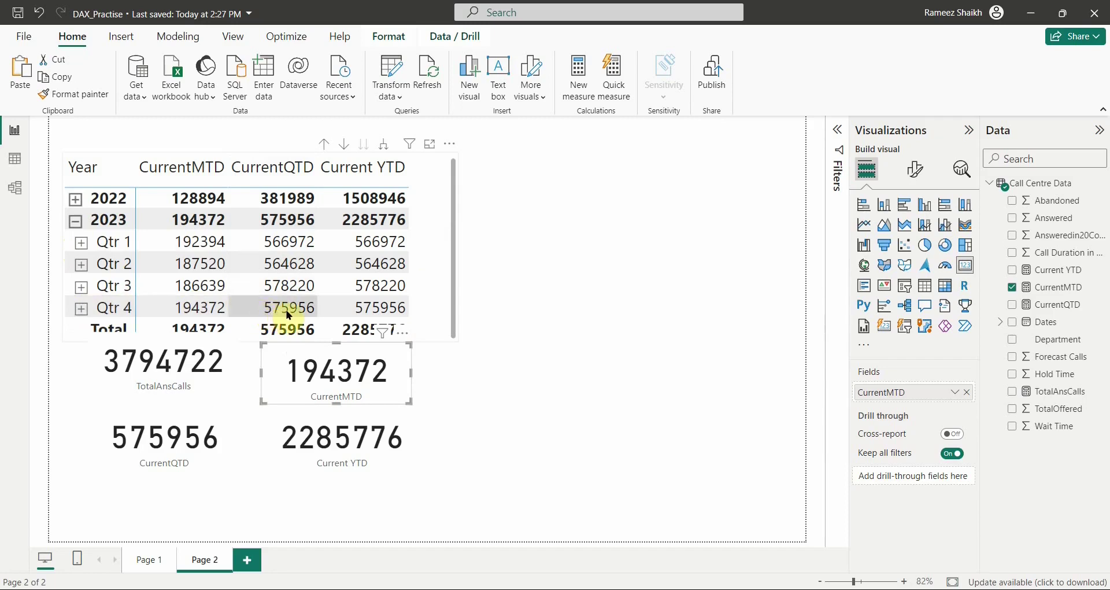
{"action": "left_click", "coordinate": [176, 436]}
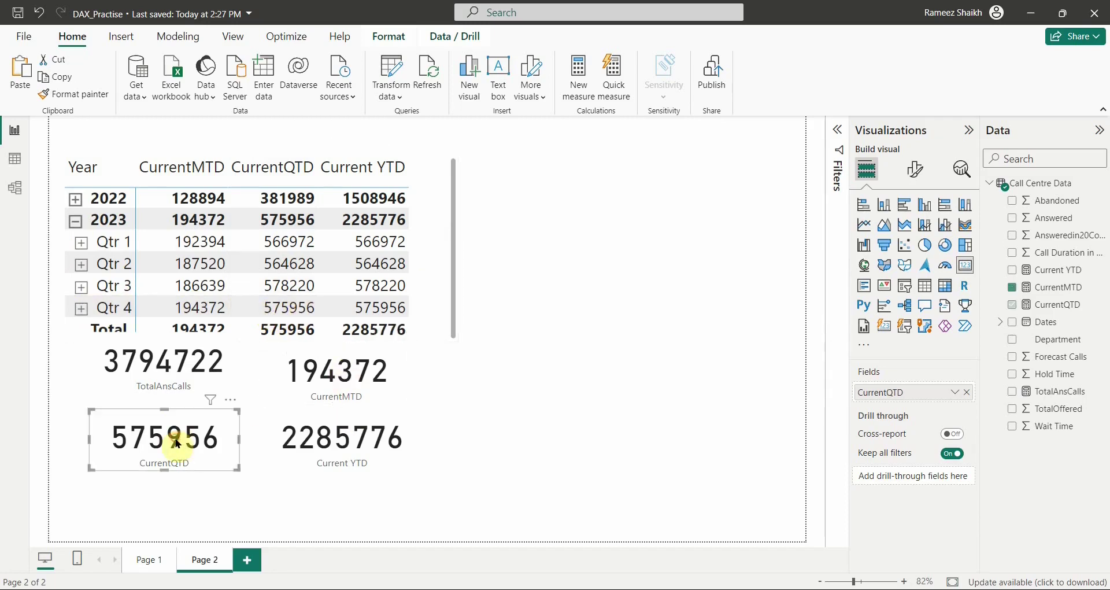
{"action": "left_click", "coordinate": [81, 307]}
{"action": "scroll", "coordinate": [297, 285], "scroll_direction": "down", "scroll_amount": 2}
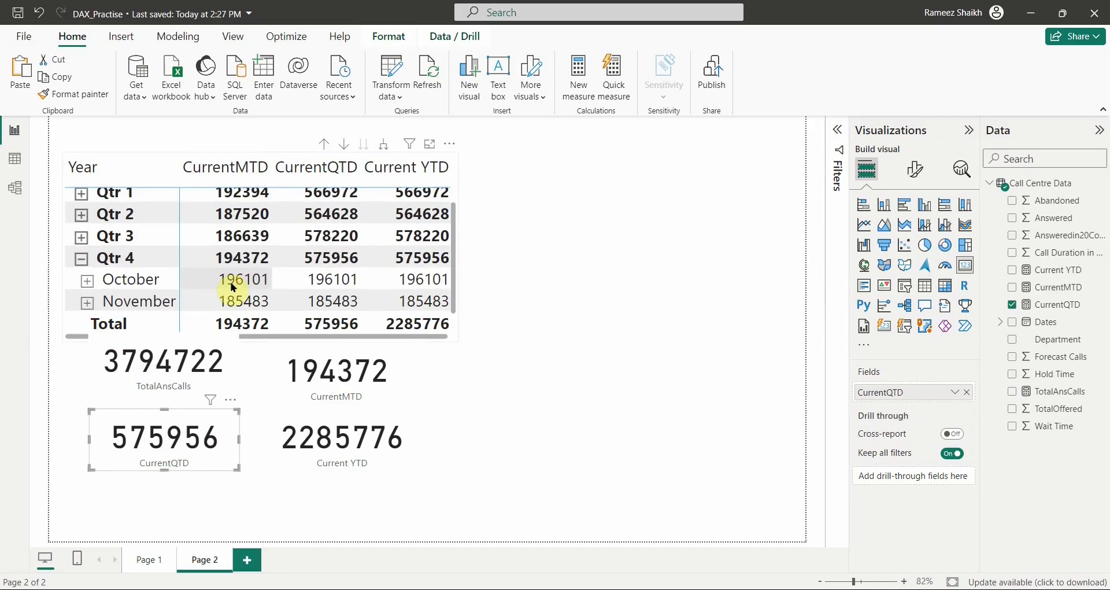
{"action": "scroll", "coordinate": [285, 288], "scroll_direction": "down", "scroll_amount": 1}
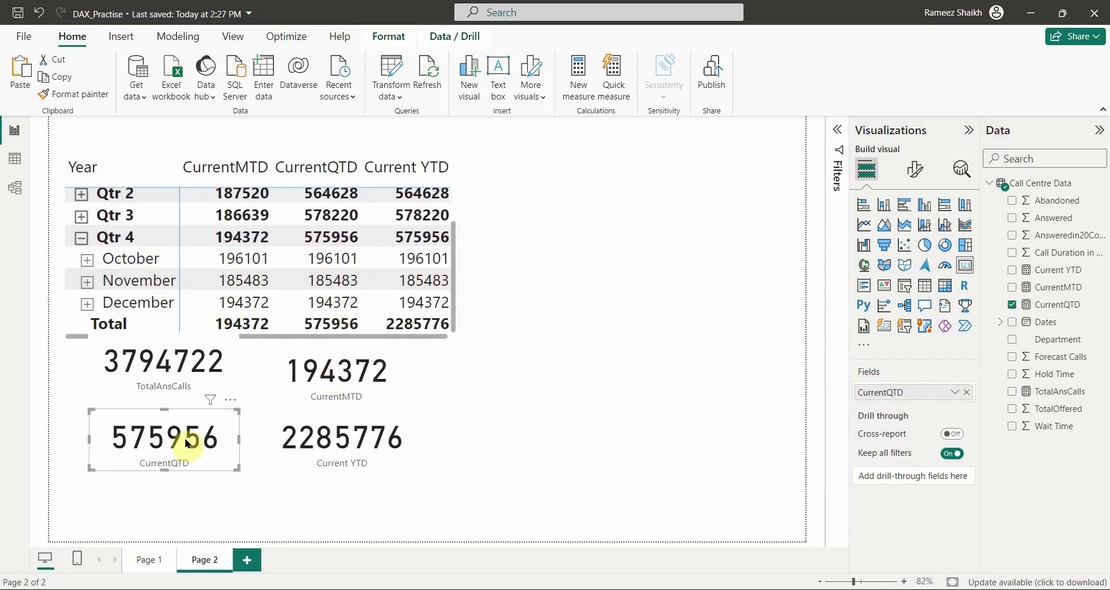
Collapse Qtr 4 of 2023 and compare the year's Current YTD value with the Current YTD card.
{"action": "left_click", "coordinate": [81, 238]}
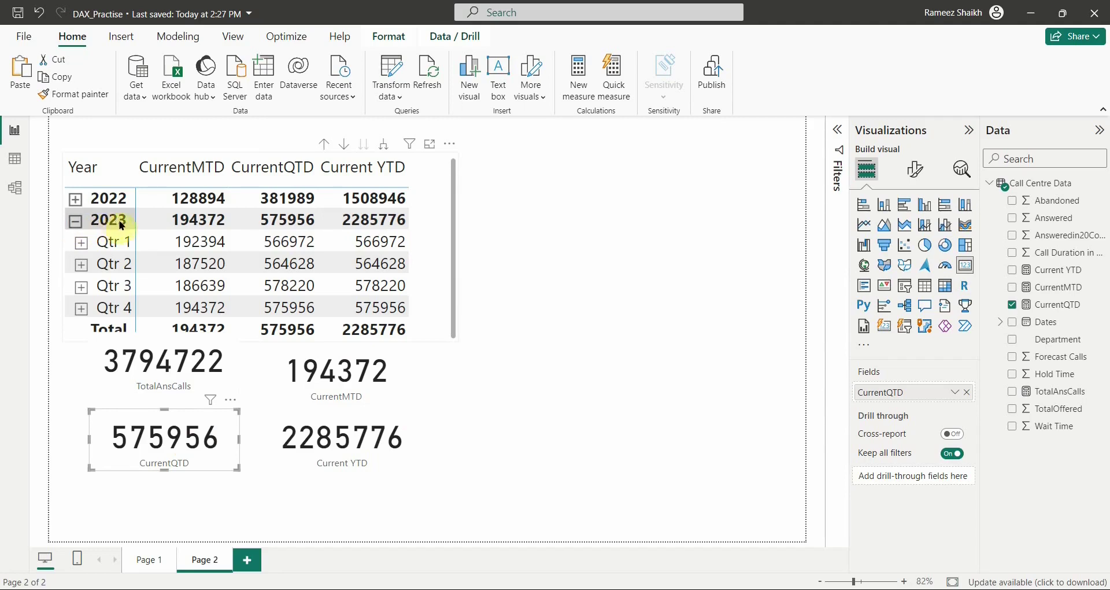
{"action": "left_click", "coordinate": [366, 450]}
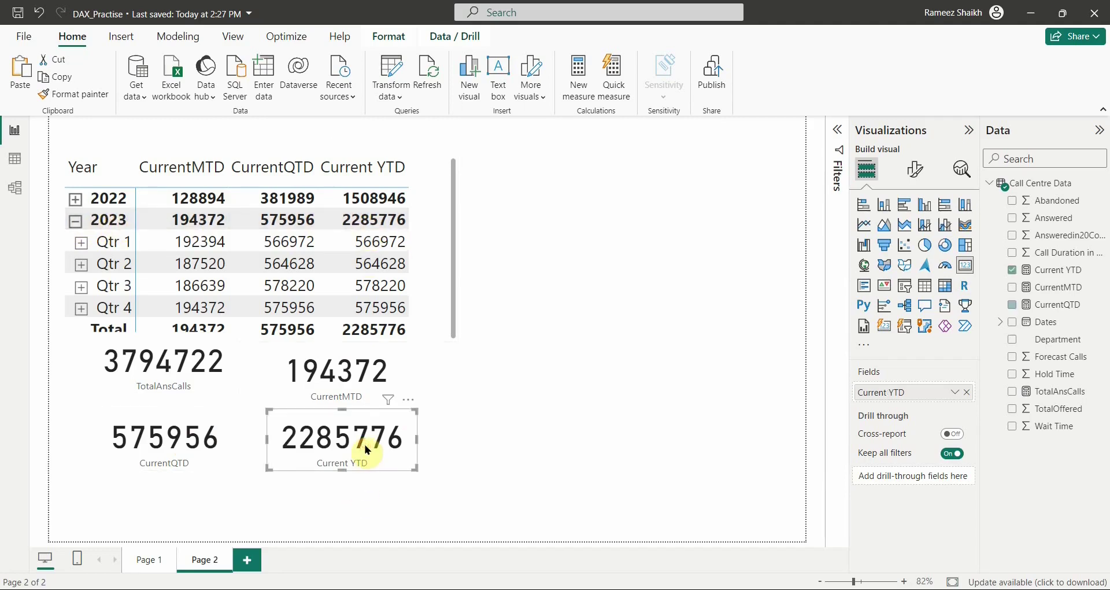
{"action": "left_click", "coordinate": [557, 396]}
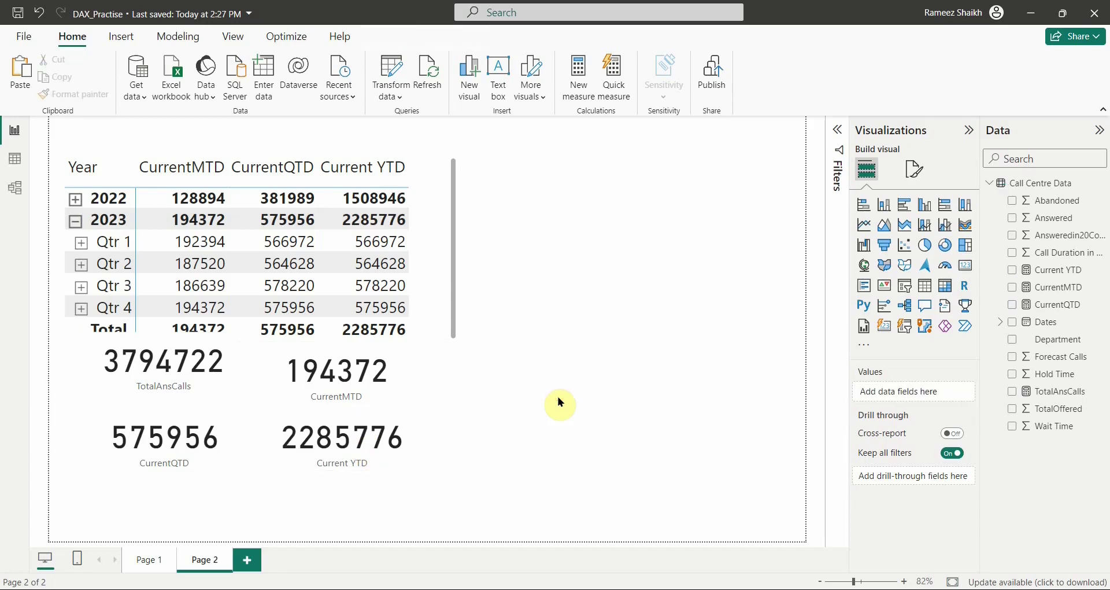